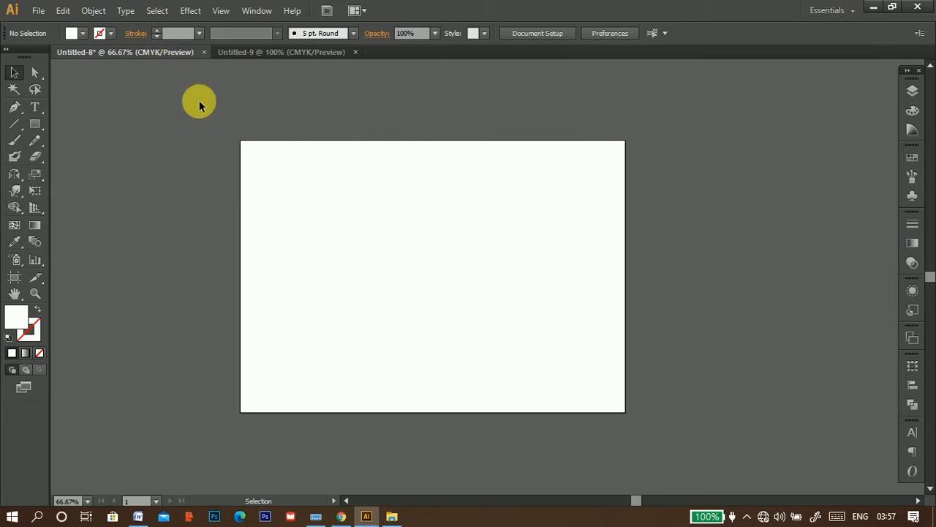
key(ctrl+1)
click(190, 11)
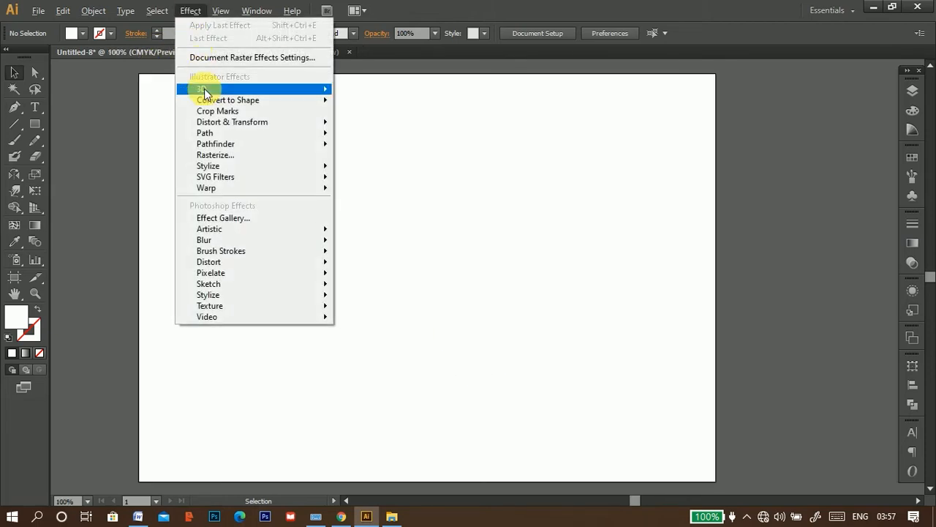
mouse_move(207, 93)
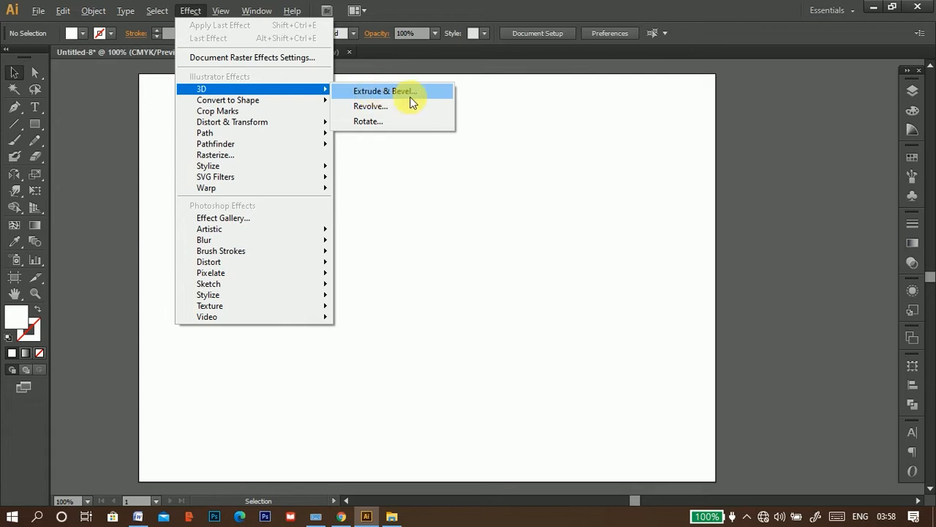
click(512, 115)
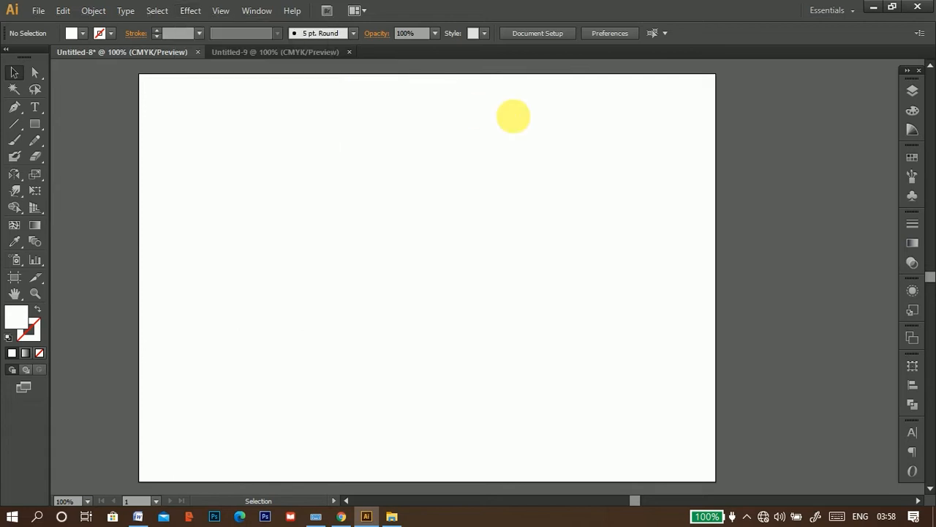
Draw a rectangle near the middle of the artboard and fill it with bright pinkish red
click(34, 124)
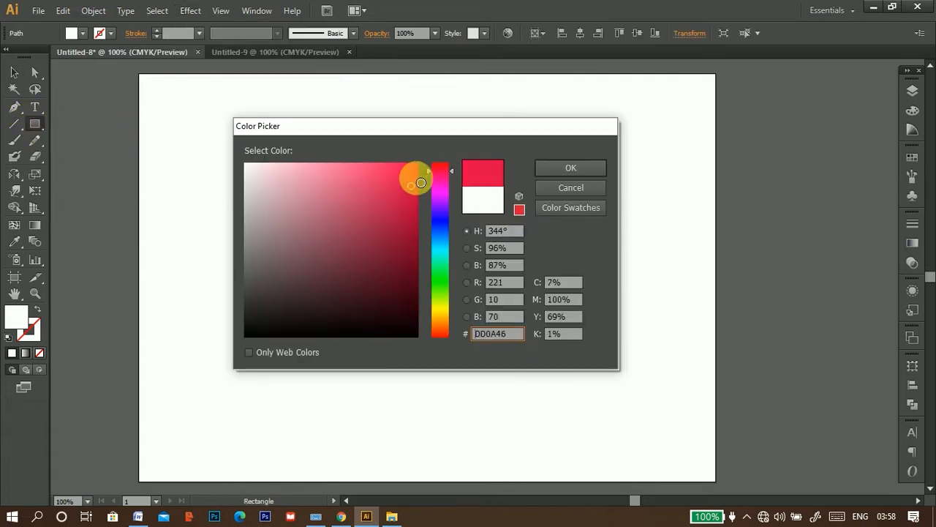
click(416, 172)
click(564, 170)
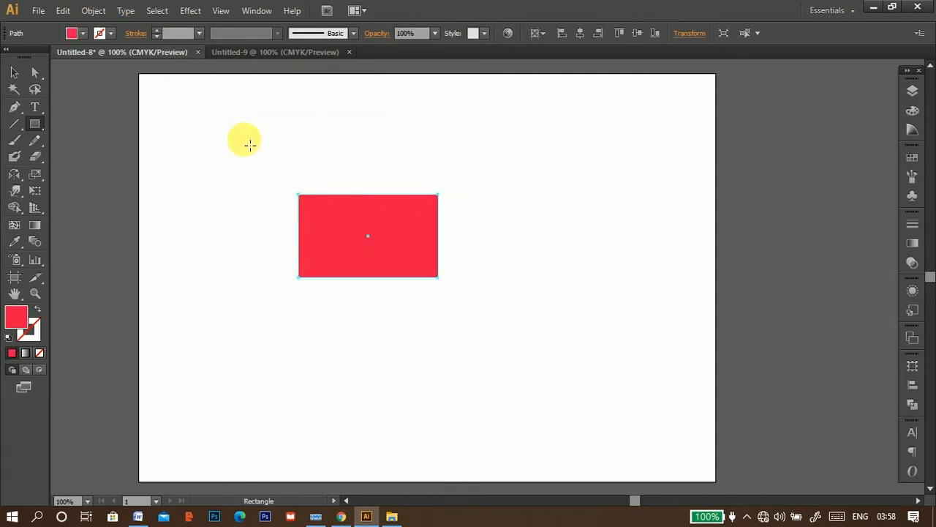
Start a 3D Extrude & Bevel effect on the red rectangle with the preview on and the artwork uncovered
click(191, 11)
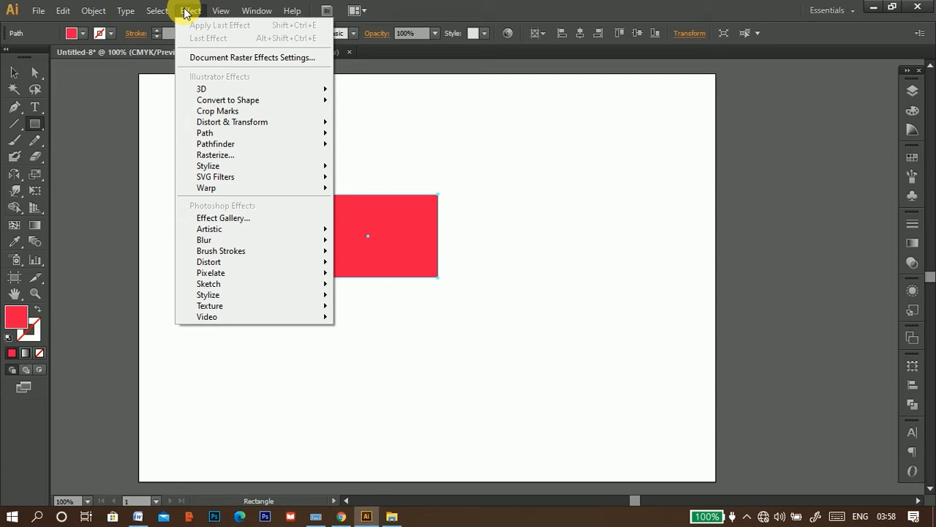
mouse_move(322, 89)
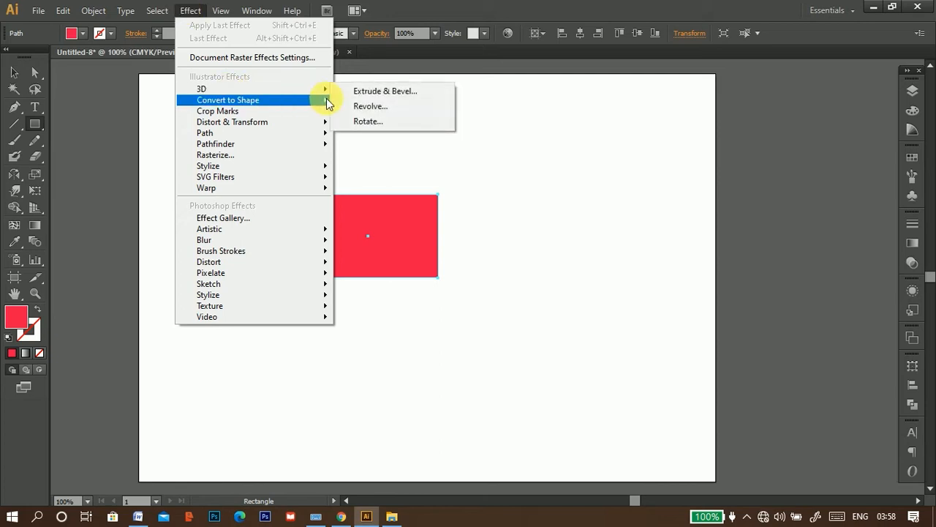
click(381, 91)
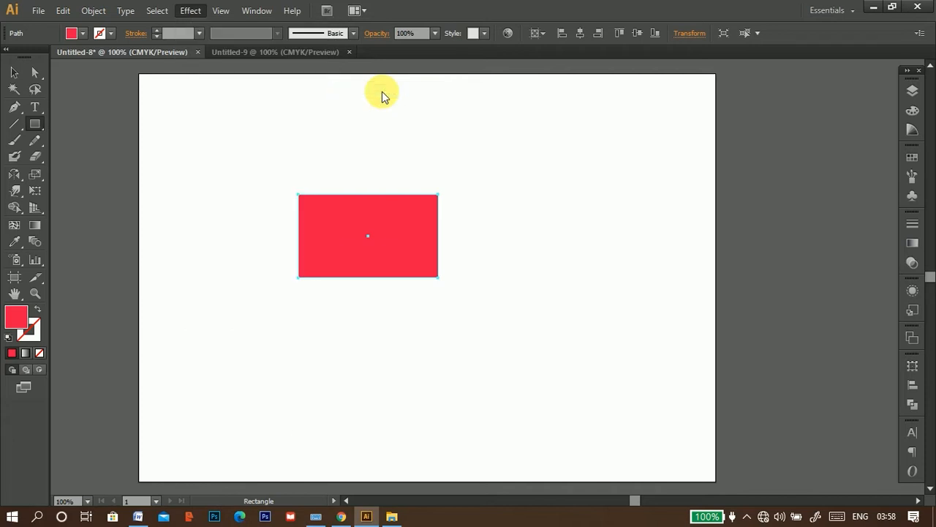
click(460, 370)
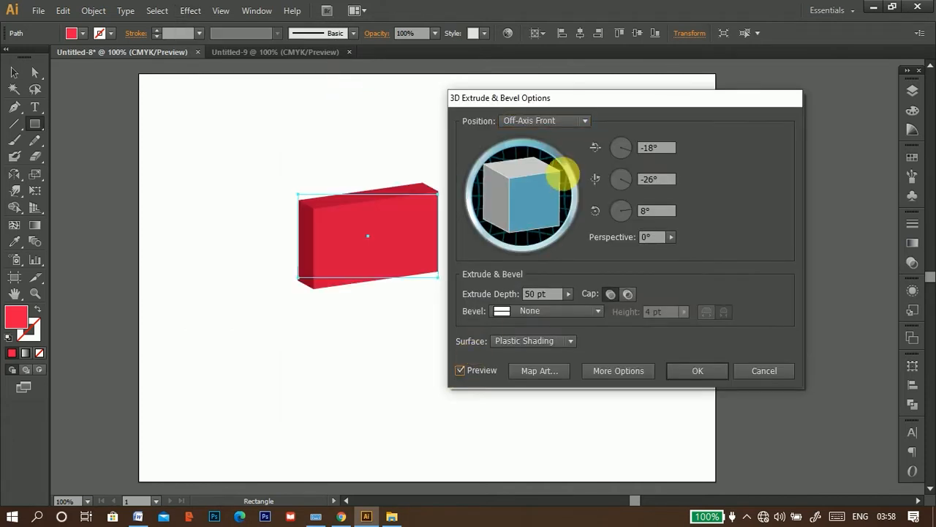
drag(591, 103, 629, 86)
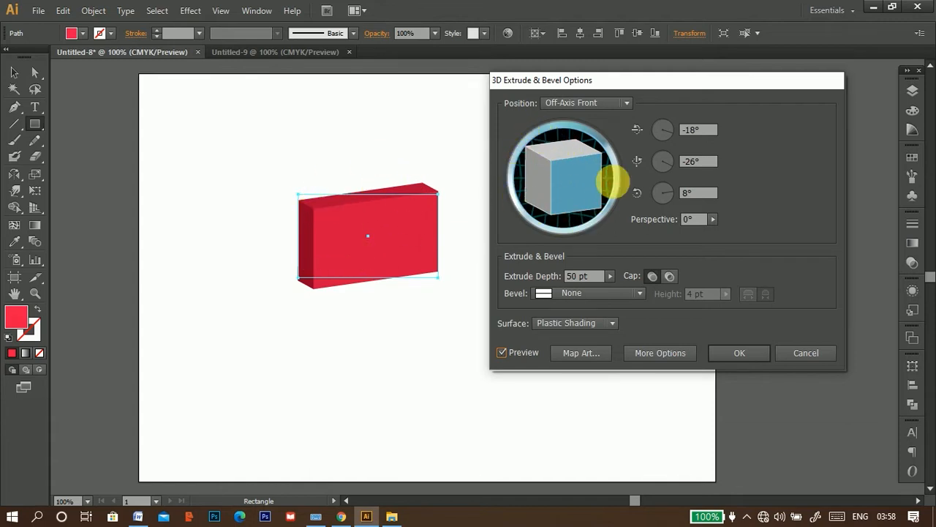
Try a freehand rotation of the extruded box and the Front, Back and Left position presets
mouse_move(568, 184)
mouse_down()
mouse_move(578, 192)
mouse_move(568, 189)
mouse_move(587, 184)
mouse_move(578, 188)
mouse_move(564, 159)
mouse_move(591, 159)
mouse_move(571, 146)
mouse_move(543, 156)
mouse_move(548, 193)
mouse_move(578, 205)
mouse_move(588, 175)
mouse_move(578, 178)
mouse_move(595, 185)
mouse_move(590, 176)
mouse_move(592, 193)
mouse_move(568, 174)
mouse_move(574, 181)
mouse_up()
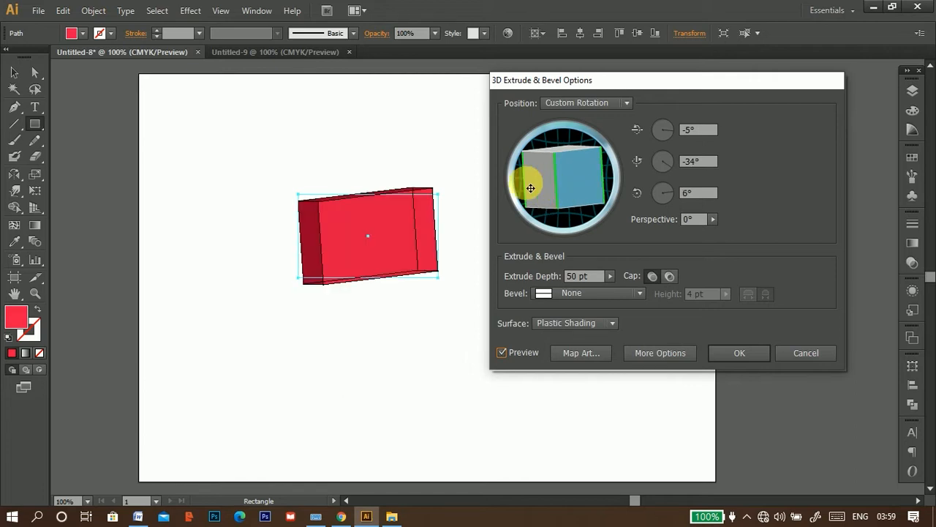
click(629, 103)
click(601, 132)
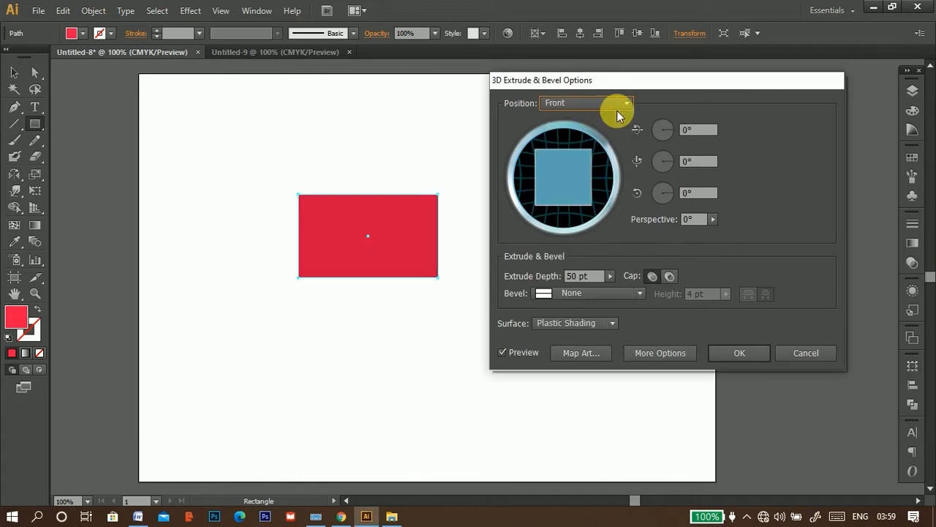
click(629, 102)
click(592, 151)
click(625, 106)
click(590, 167)
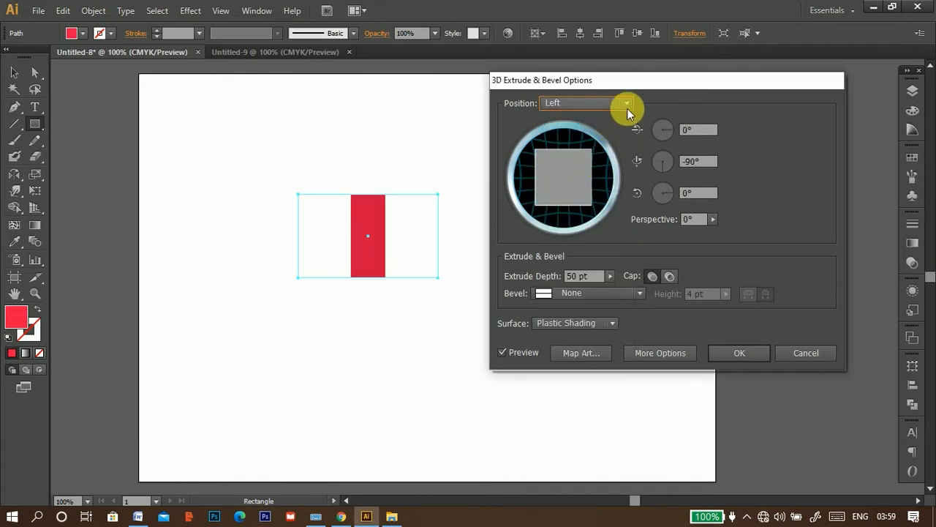
Try the Off-Axis Front and Off-Axis Left position presets on the extruded box, ending on Off-Axis Front
click(627, 109)
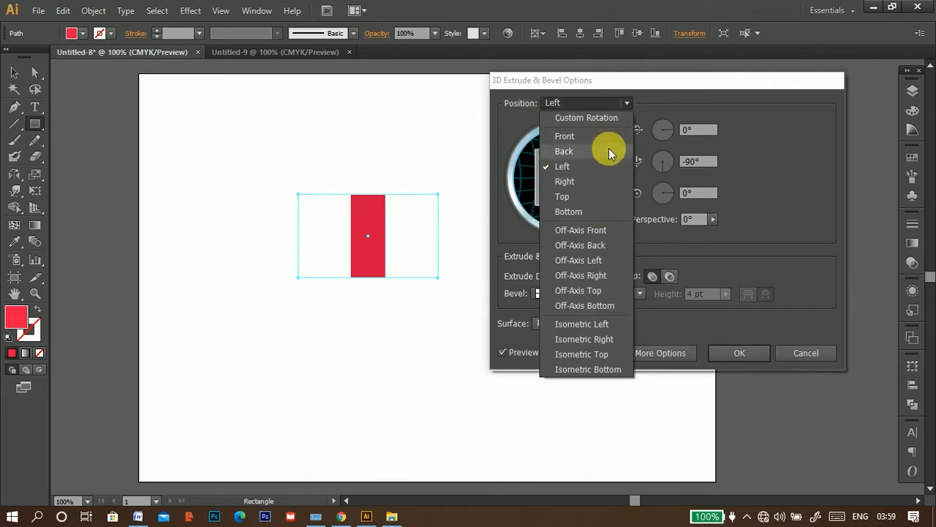
click(586, 231)
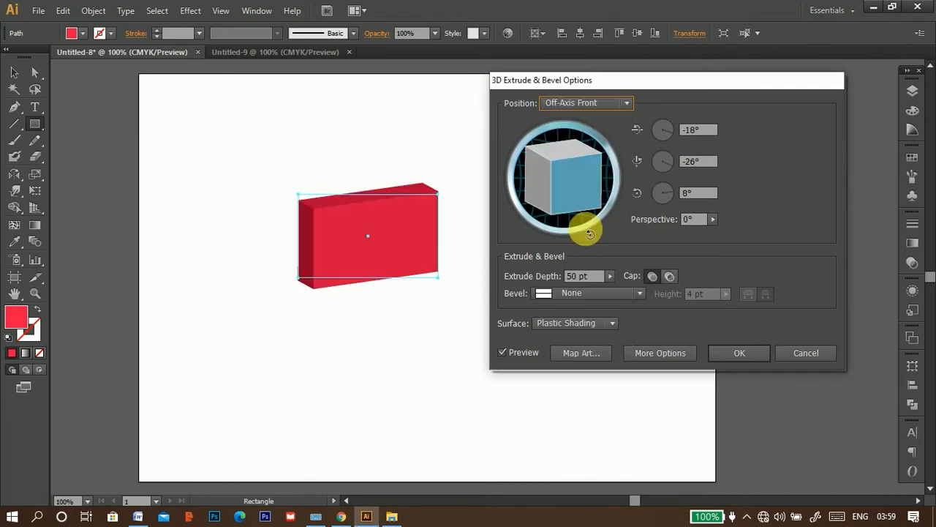
click(627, 106)
click(585, 259)
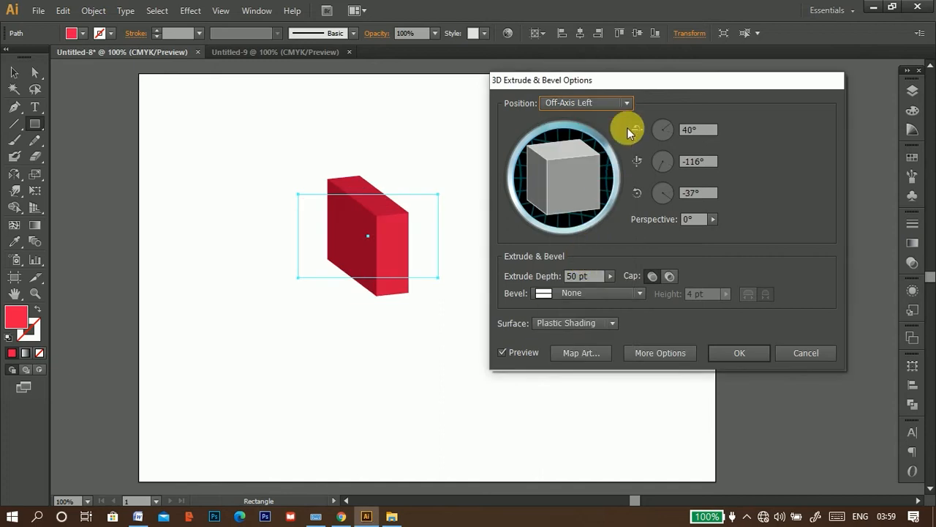
click(628, 104)
click(584, 234)
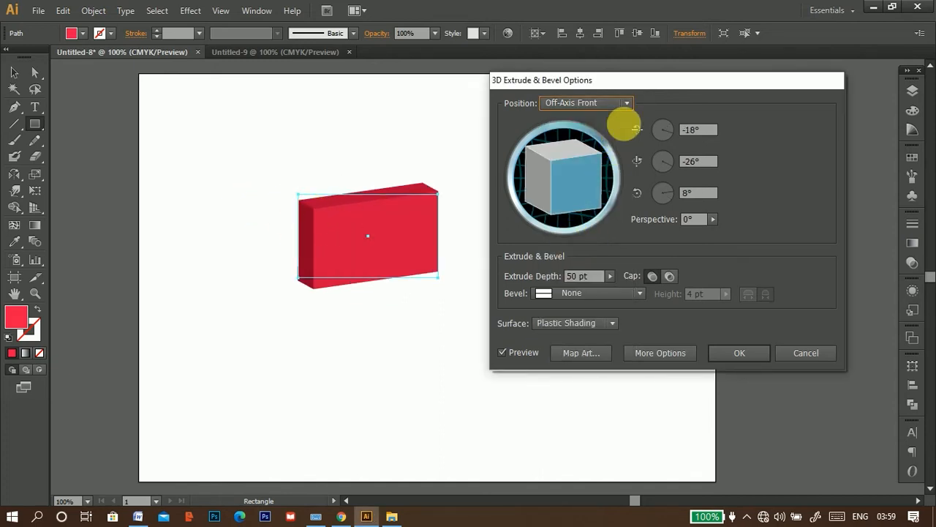
Try the Isometric Left and Isometric Right presets on the extruded box and return it to Front
click(628, 104)
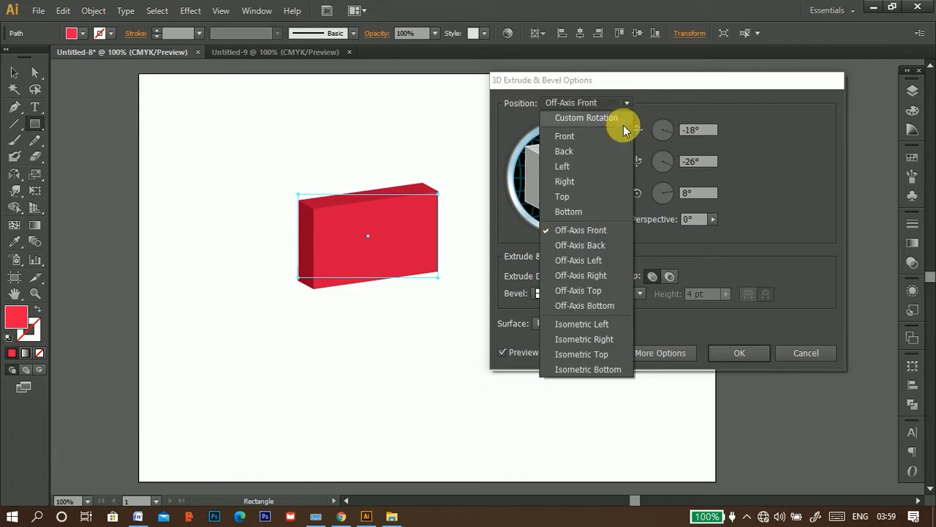
click(595, 326)
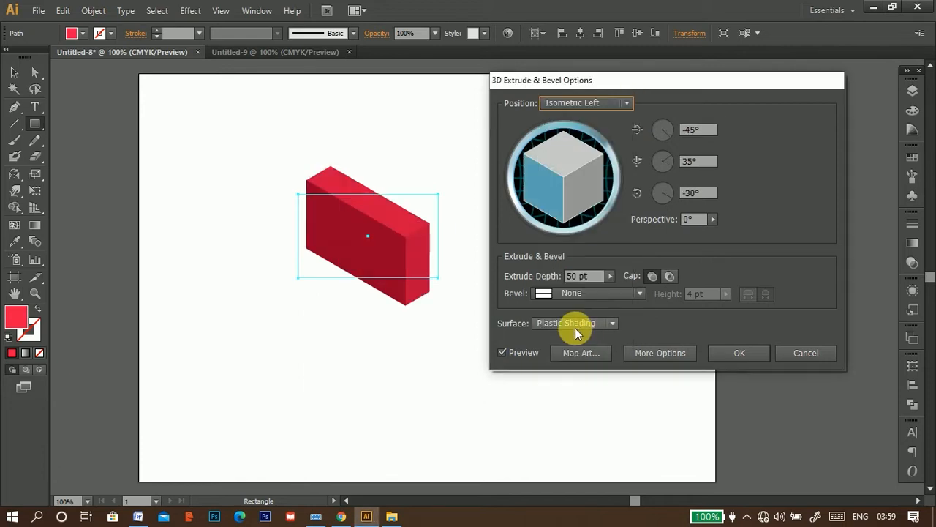
click(627, 103)
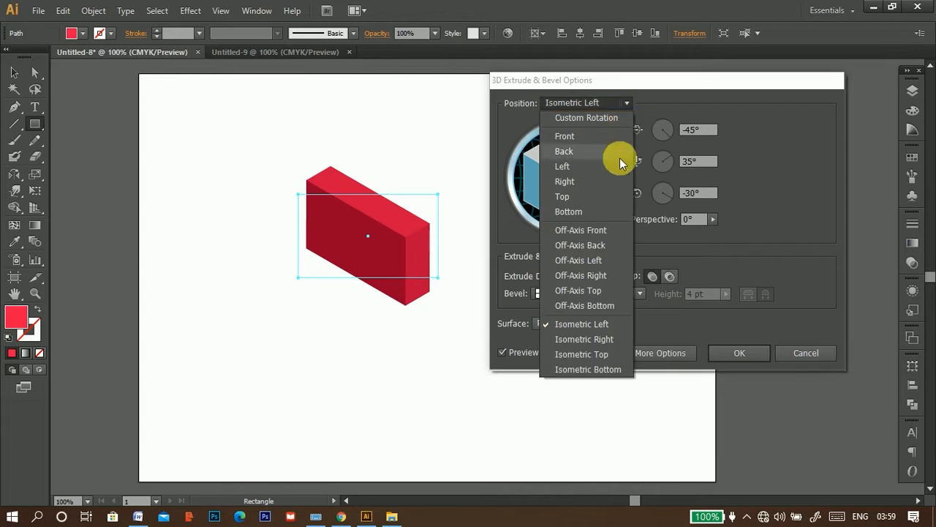
click(594, 340)
click(627, 104)
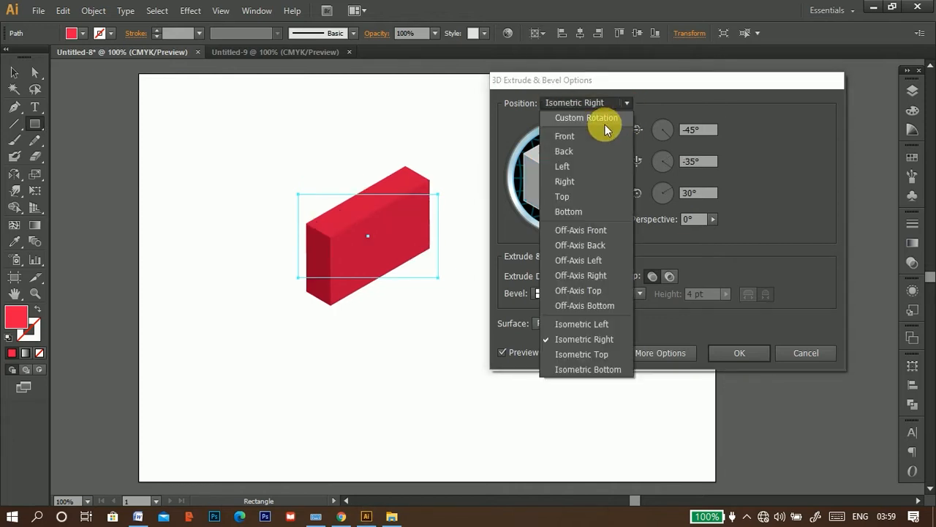
click(584, 136)
Compare the Off-Axis Front, Isometric Right and Isometric Top presets on the box, ending on Isometric Left
click(627, 102)
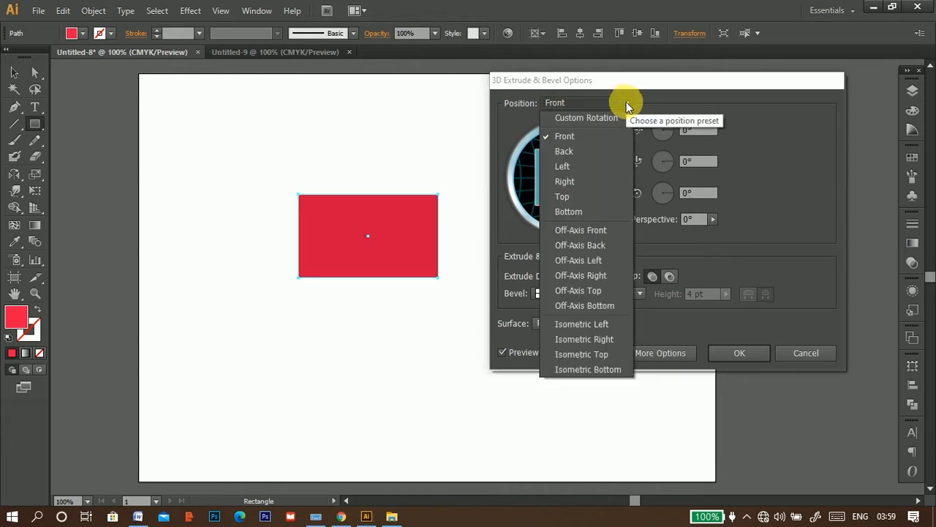
click(596, 230)
click(626, 103)
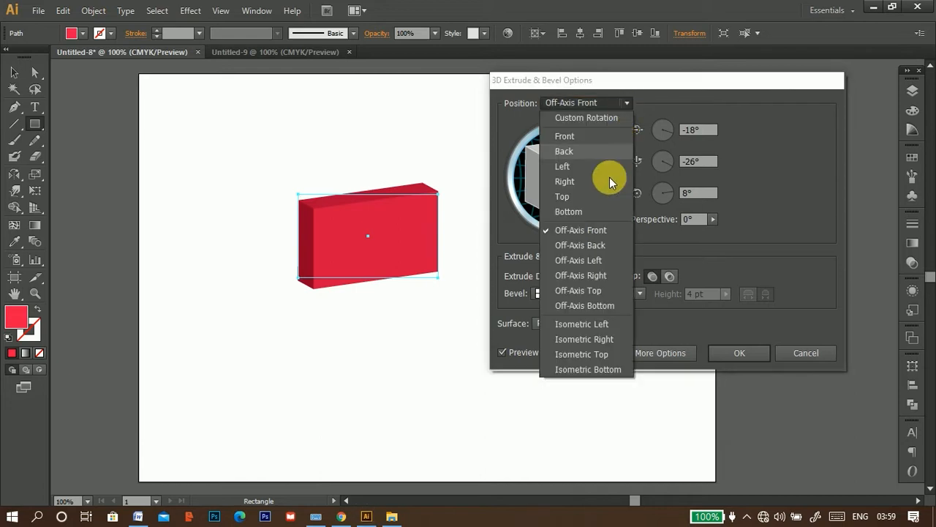
click(582, 335)
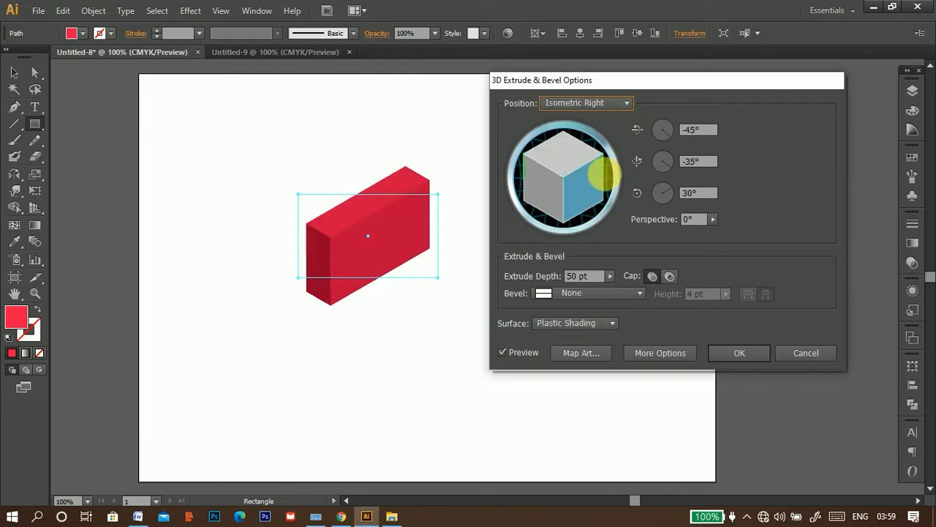
click(624, 103)
click(590, 353)
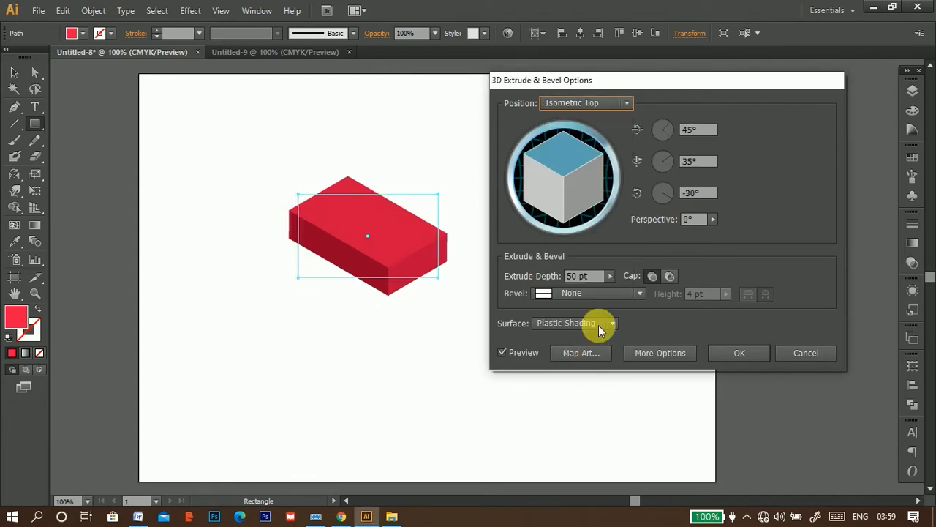
click(626, 103)
click(582, 325)
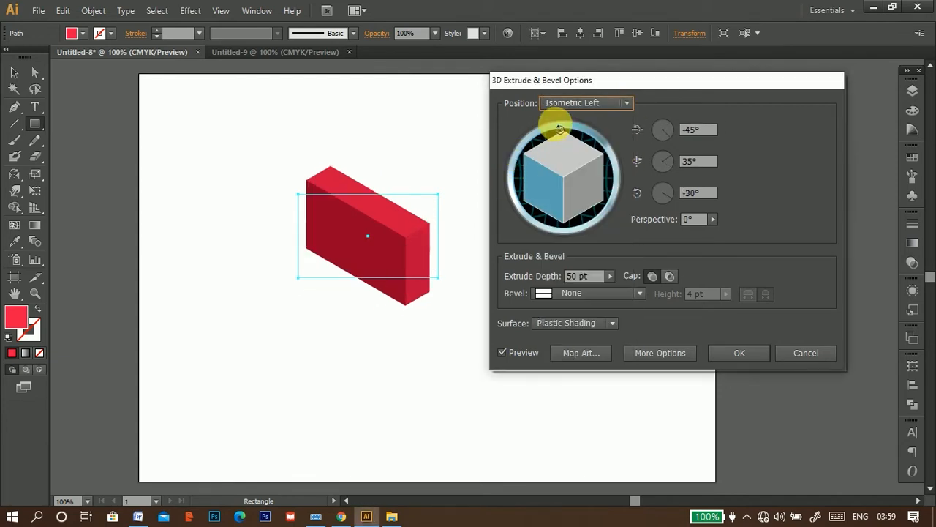
Try custom rotation angles on all three axes of the box, including about 141° around X and 18° around Y
drag(669, 132, 657, 165)
drag(668, 198, 669, 196)
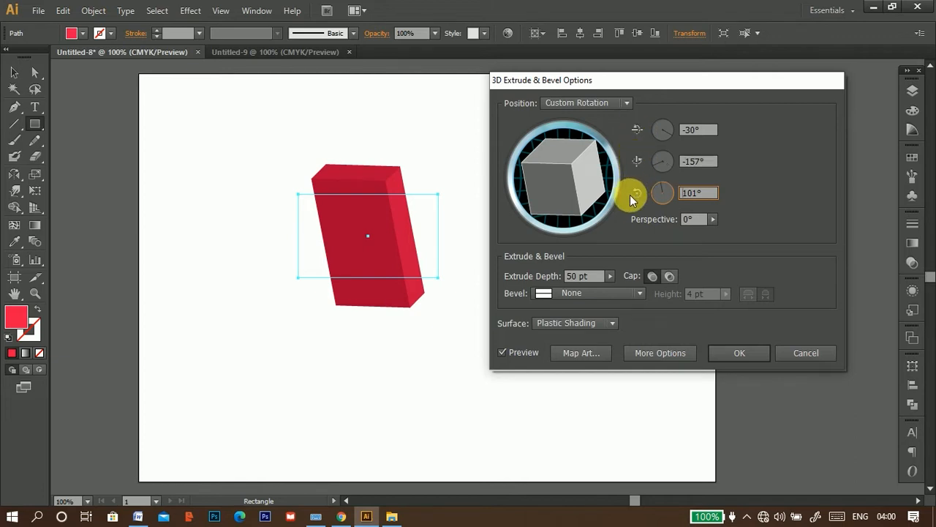
click(668, 130)
click(657, 125)
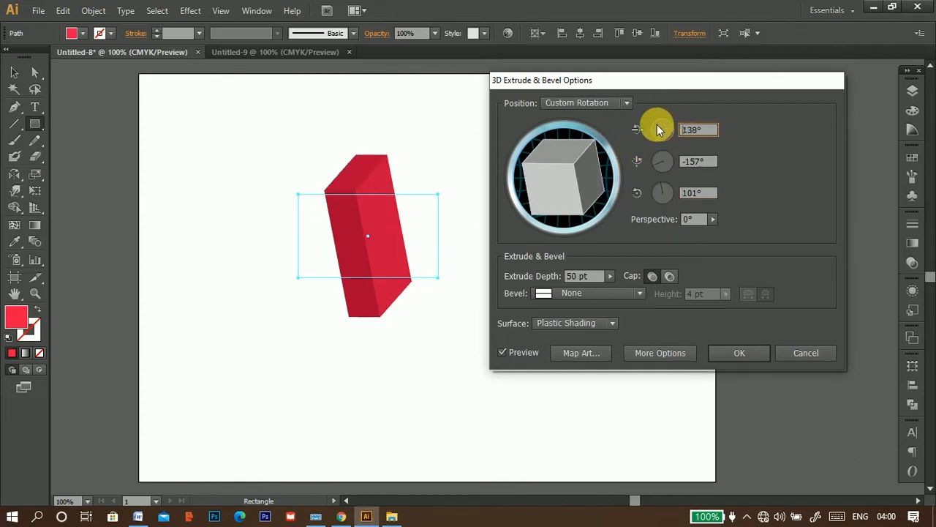
click(659, 162)
click(666, 164)
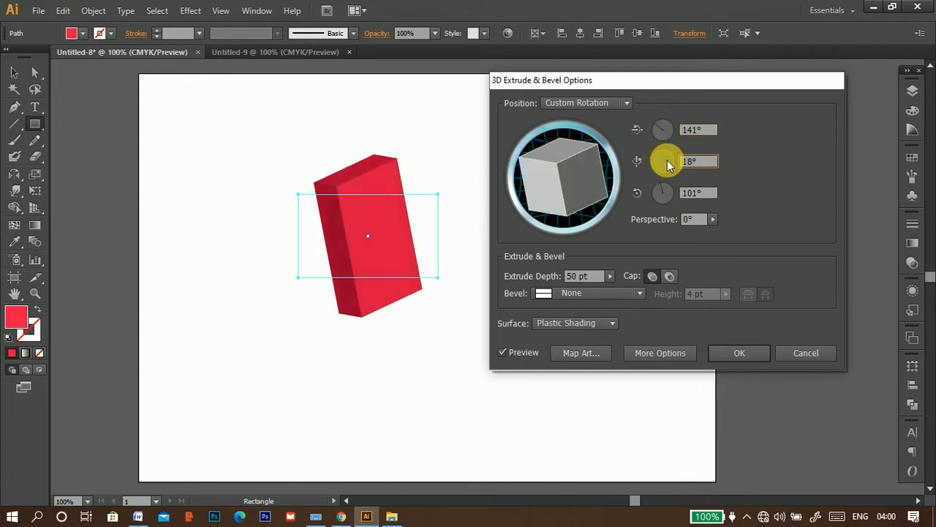
click(662, 192)
Rotate the box freehand to about 0°, -45° and 4°, and try out the perspective distortion
drag(556, 165, 589, 188)
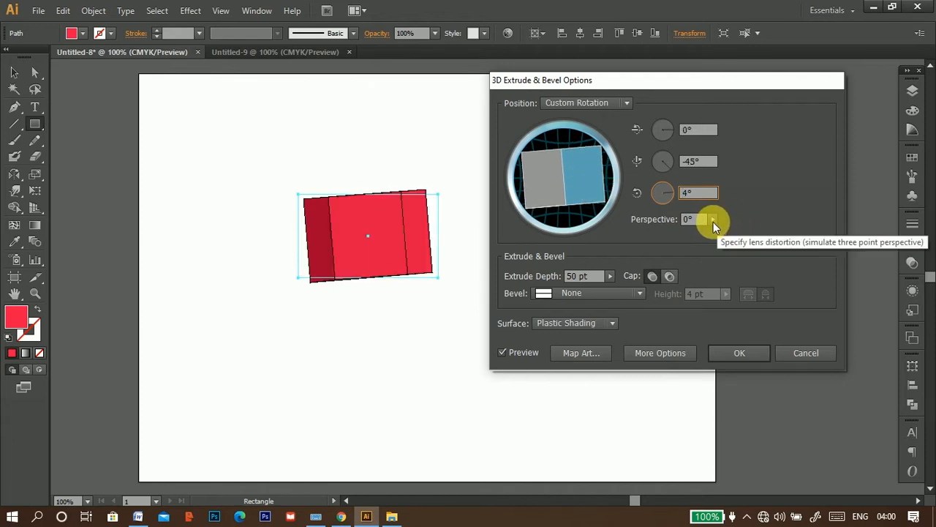
click(712, 219)
drag(643, 234, 752, 182)
Rotate the box to about -4°, -29° and 6°, and try a 160° perspective before resetting it to 0°
click(583, 191)
mouse_move(584, 191)
mouse_down()
mouse_move(540, 178)
mouse_move(539, 195)
mouse_move(569, 168)
mouse_move(594, 171)
mouse_move(571, 191)
mouse_move(564, 182)
mouse_move(575, 186)
mouse_up()
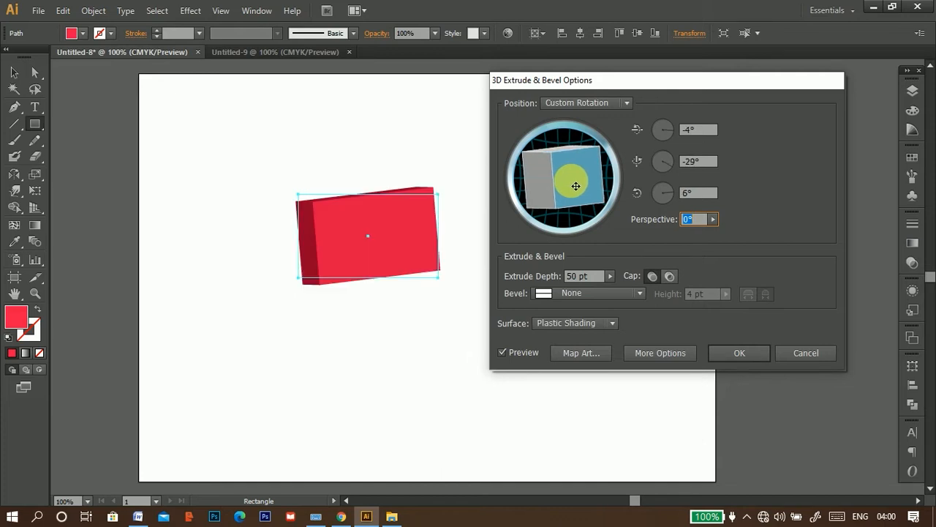
click(712, 219)
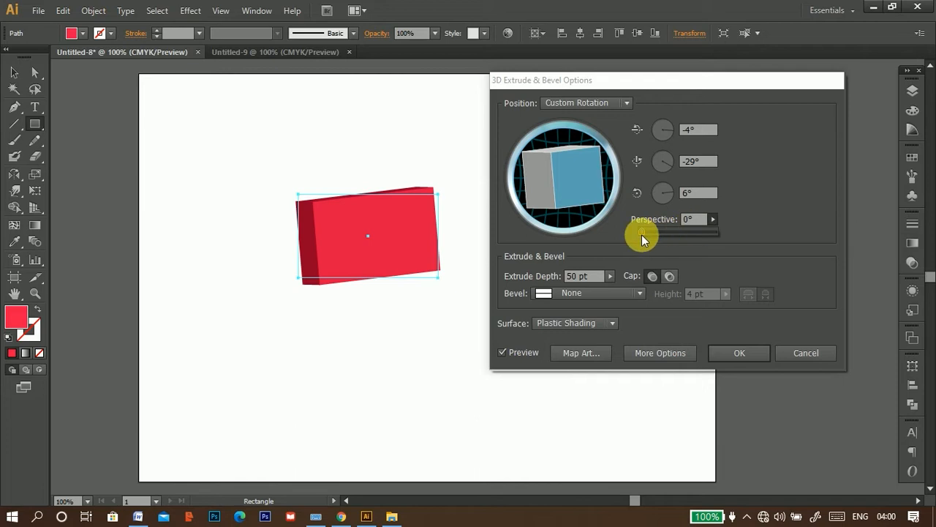
drag(643, 235, 729, 233)
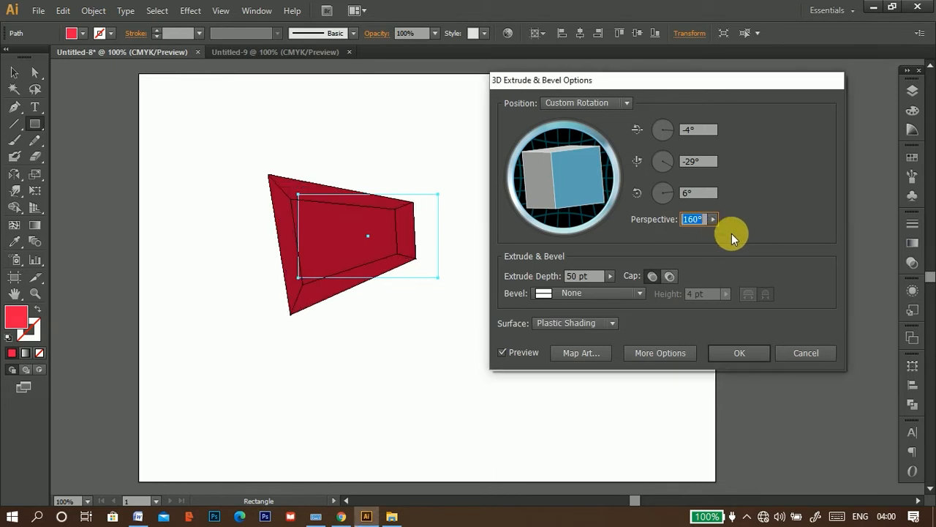
text(0)
Rotate the box to about -16°, 1° and 1°, and set its perspective to 160°
drag(577, 188, 558, 180)
click(713, 219)
drag(645, 232, 731, 234)
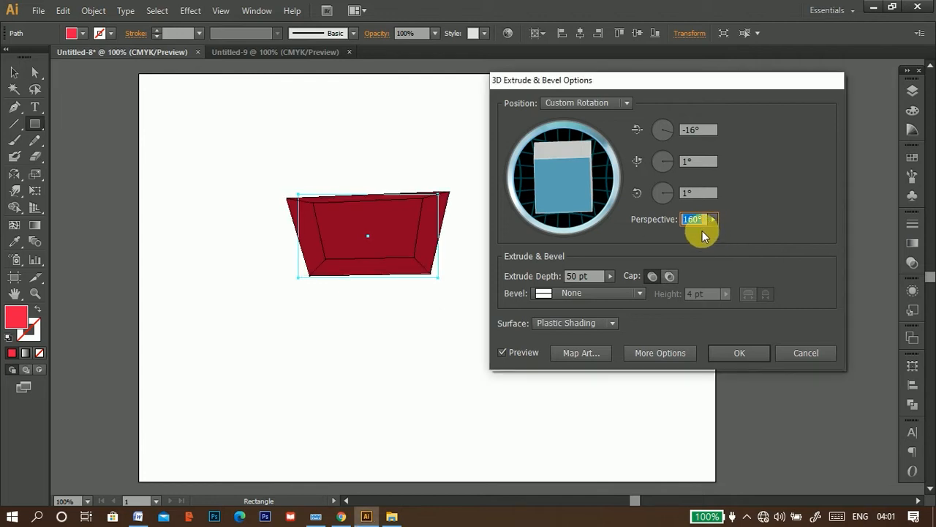
Reset the perspective, rotate the box to about -3°, -17° and 0°, and set the perspective to 160° again
click(714, 219)
drag(712, 218, 564, 173)
click(713, 219)
drag(649, 230, 733, 233)
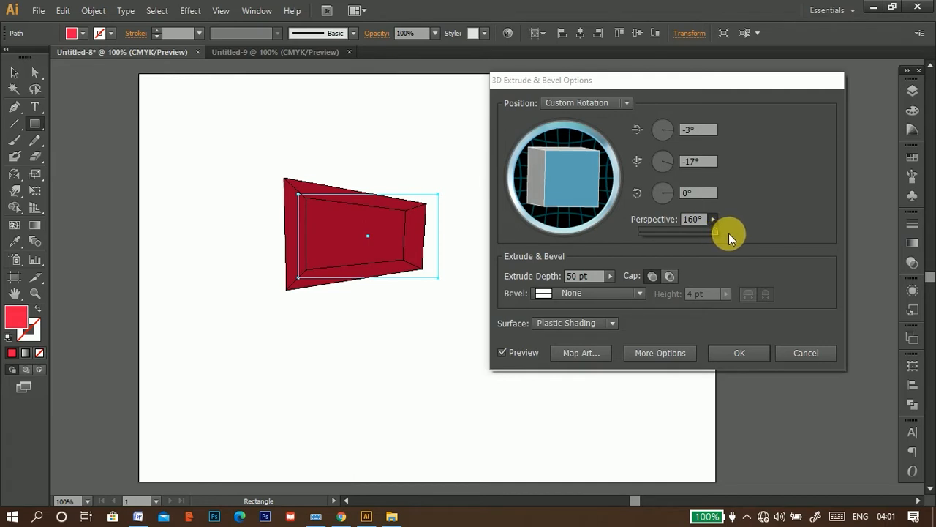
Reset the perspective to 0° and rotate the box freehand to about -3°, -24° and 0°
drag(705, 231, 502, 234)
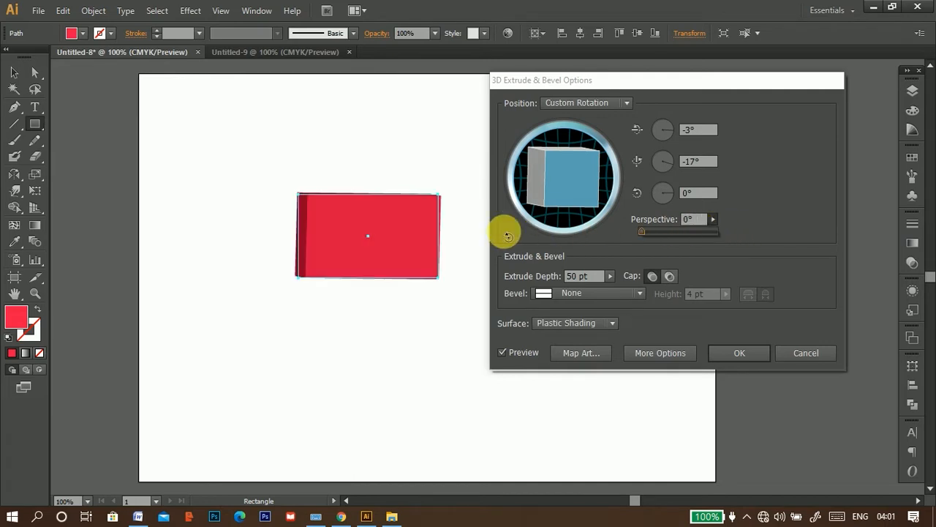
drag(530, 196, 570, 183)
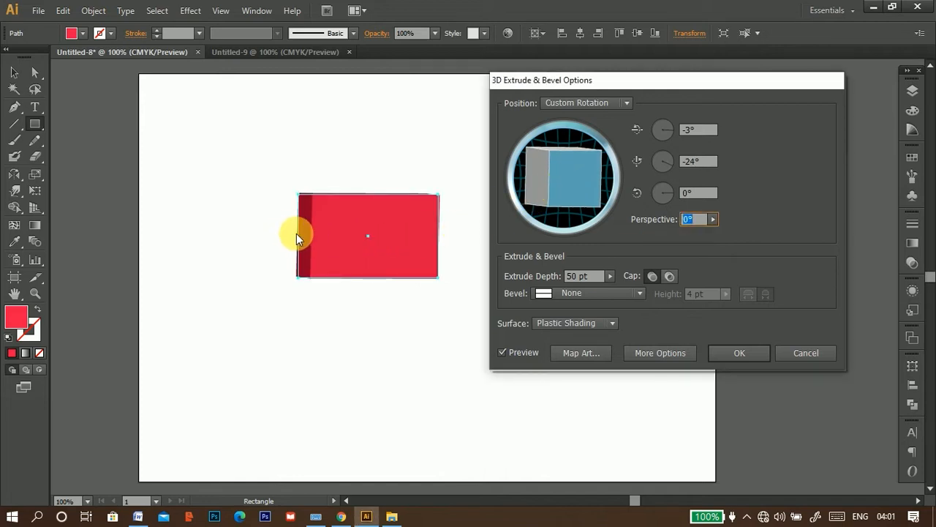
Set the box's extrude depth to 56 pt
click(608, 277)
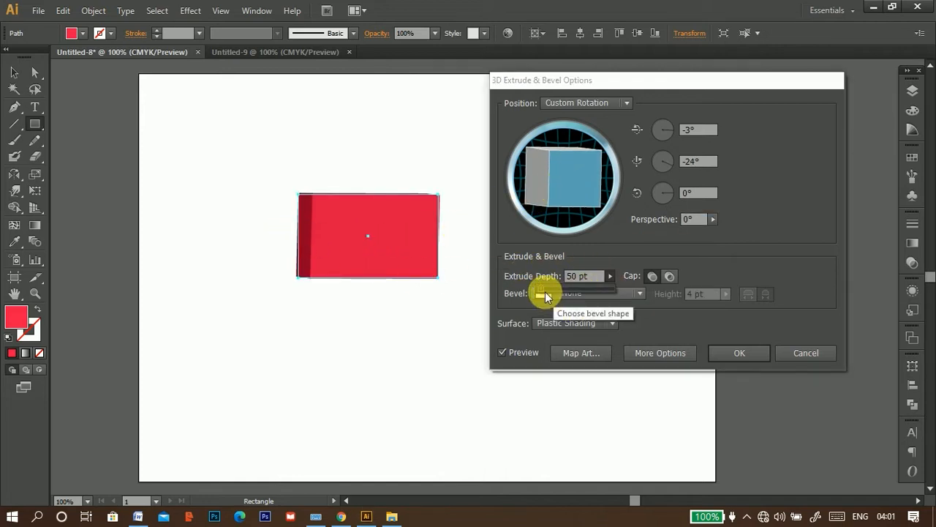
mouse_move(545, 291)
mouse_down()
mouse_move(580, 289)
mouse_move(540, 292)
mouse_up()
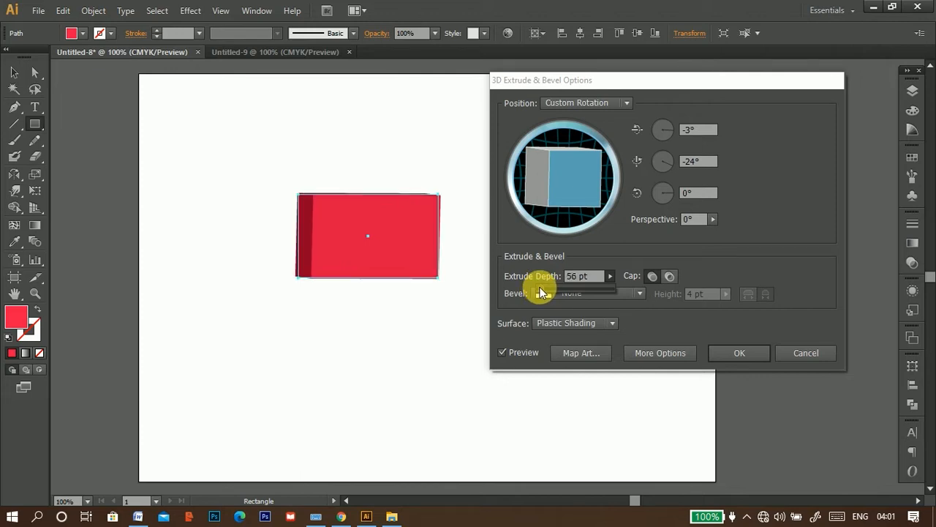
Try the hollow, uncapped look on the extruded box against the solid cap, ending with the cap turned on
click(670, 277)
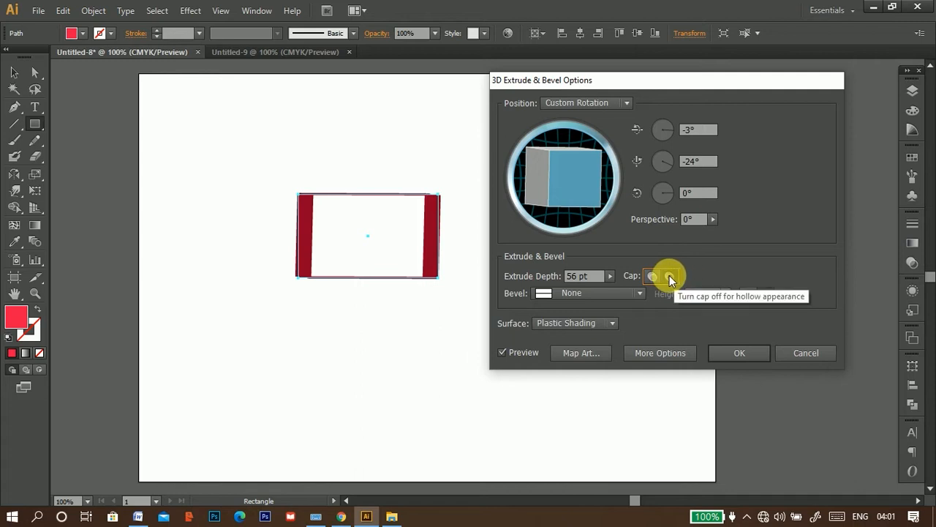
click(651, 276)
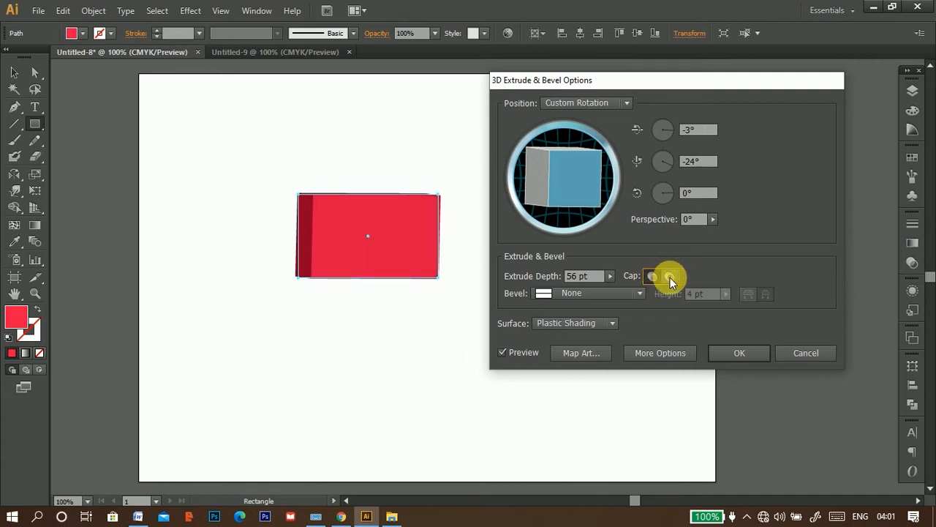
click(670, 277)
click(652, 277)
click(671, 276)
click(651, 277)
click(670, 277)
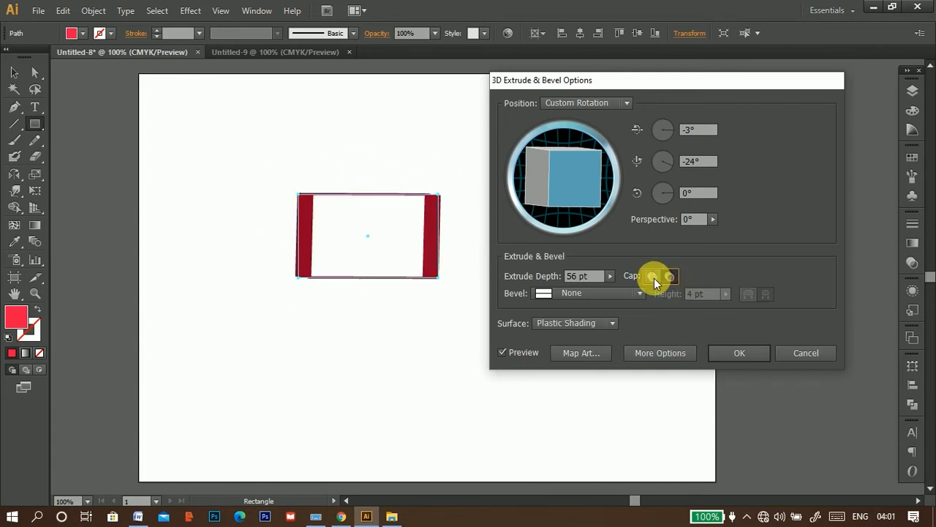
click(654, 278)
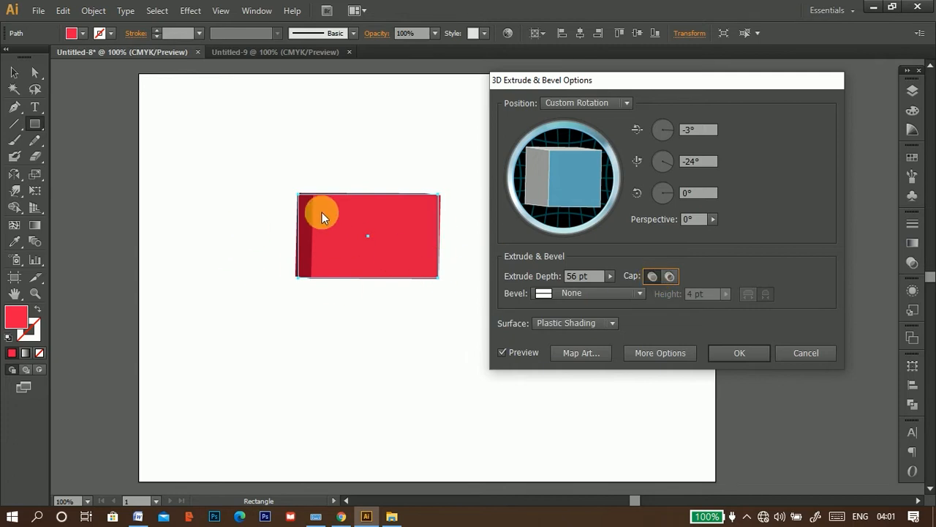
Try the Classic, Complex 1, Complex 3 and Complex 4 bevel shapes on the box
click(641, 291)
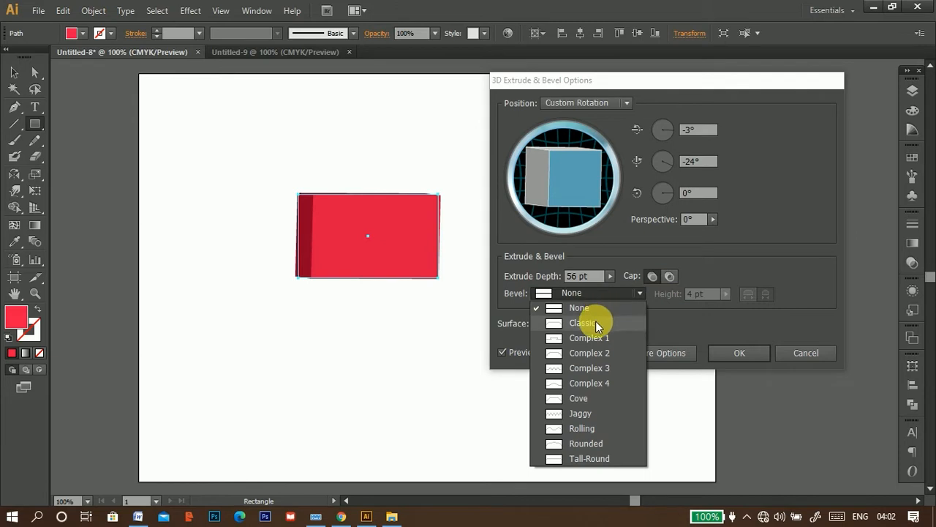
click(596, 321)
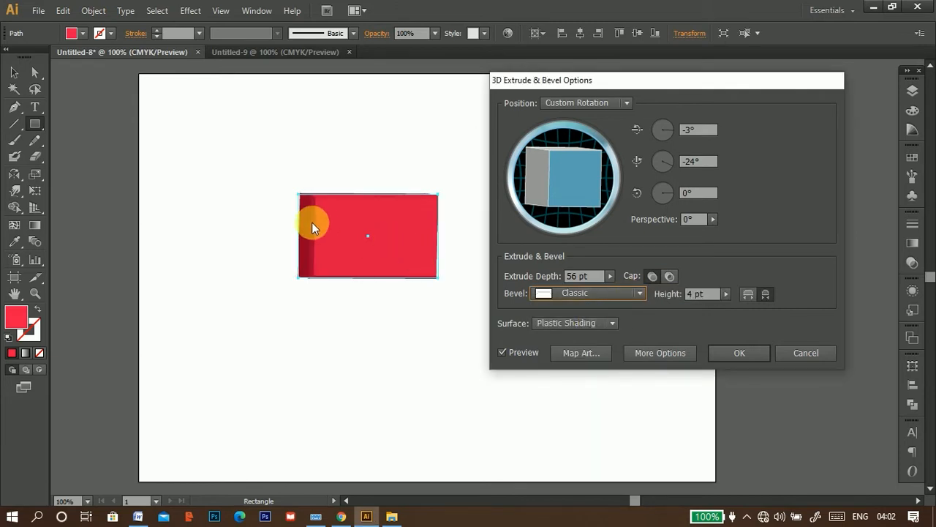
click(638, 291)
click(589, 352)
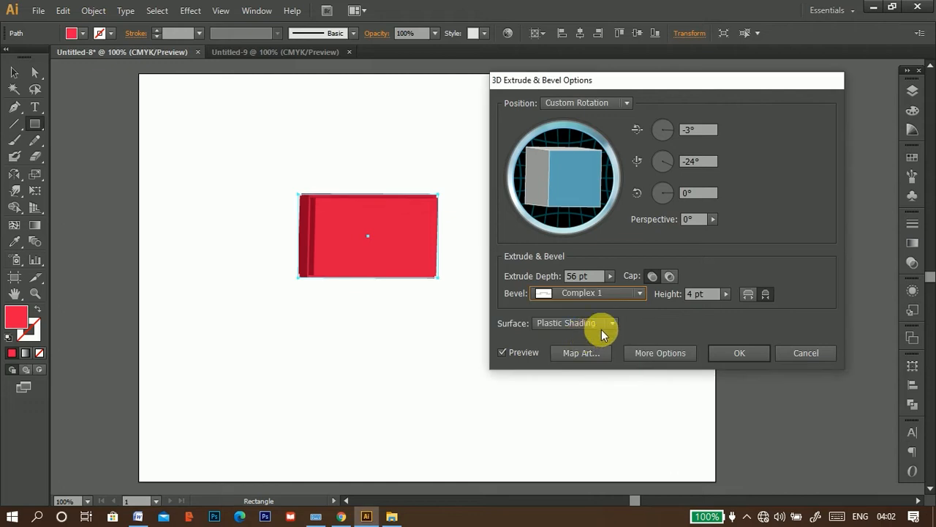
click(636, 293)
click(596, 368)
click(638, 293)
click(587, 383)
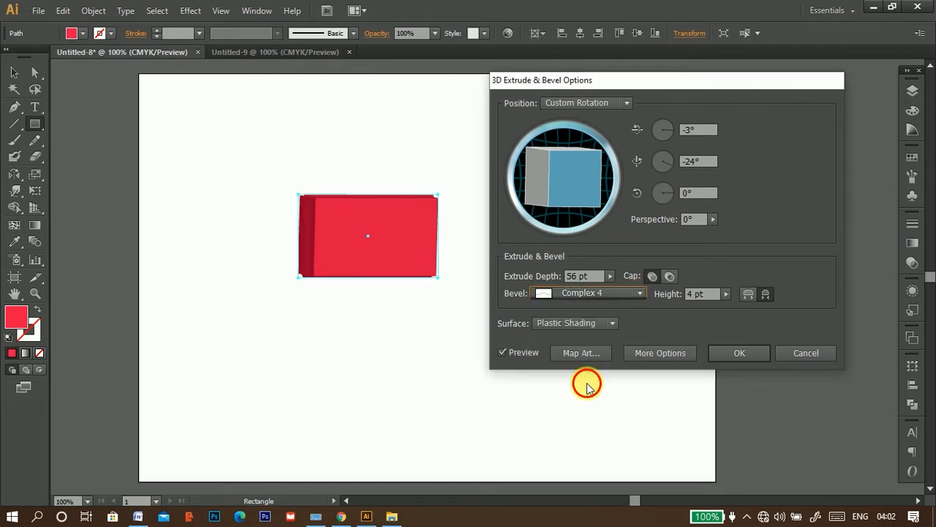
Try the Jaggy, Rolling, Rounded and Tall-Round bevel shapes on the box
scroll(639, 298, down, 1)
click(638, 297)
click(581, 411)
click(638, 294)
click(577, 425)
click(640, 293)
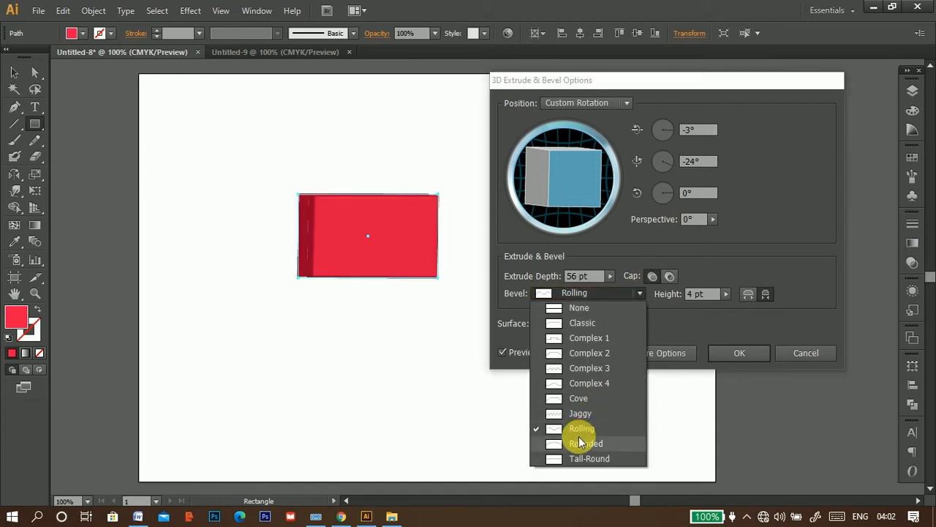
click(579, 437)
click(638, 293)
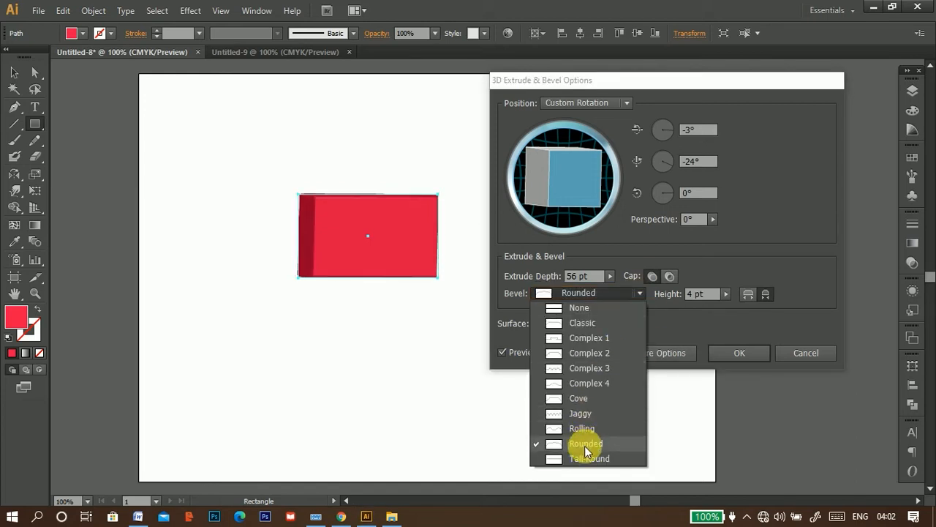
click(586, 456)
Compare the Classic and Complex 1 bevels again, and return the bevel to None
click(639, 294)
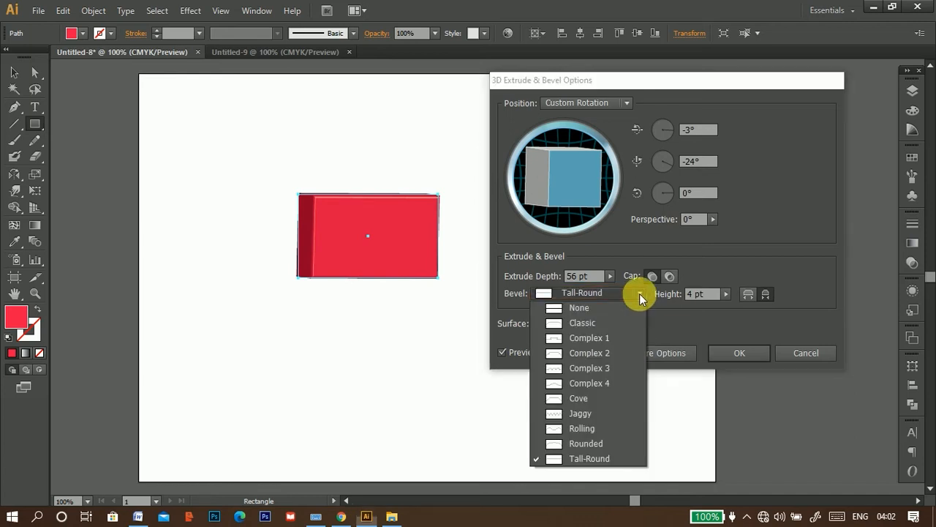
click(601, 324)
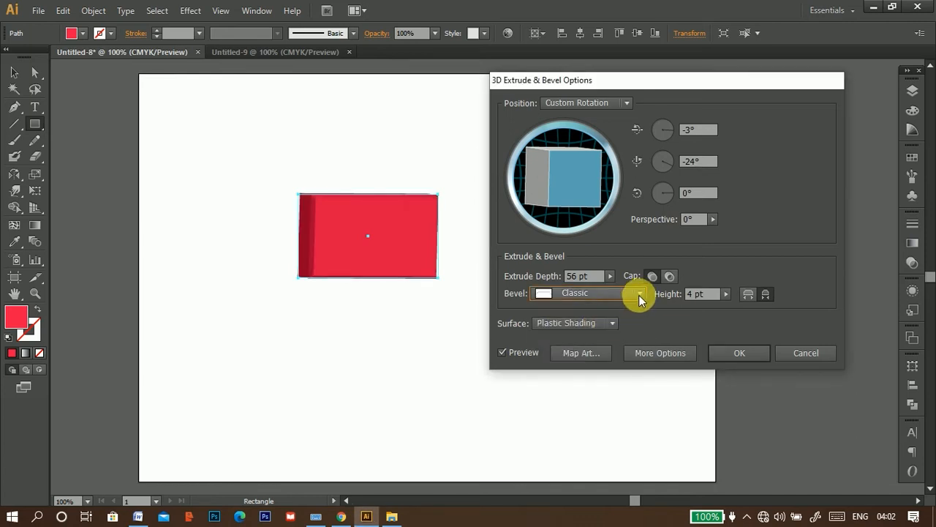
click(639, 295)
click(613, 337)
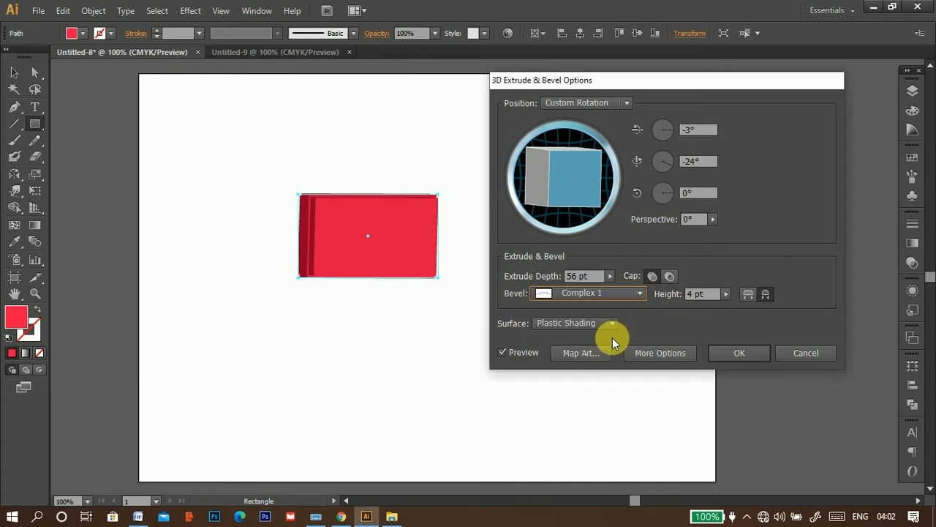
click(637, 293)
click(590, 308)
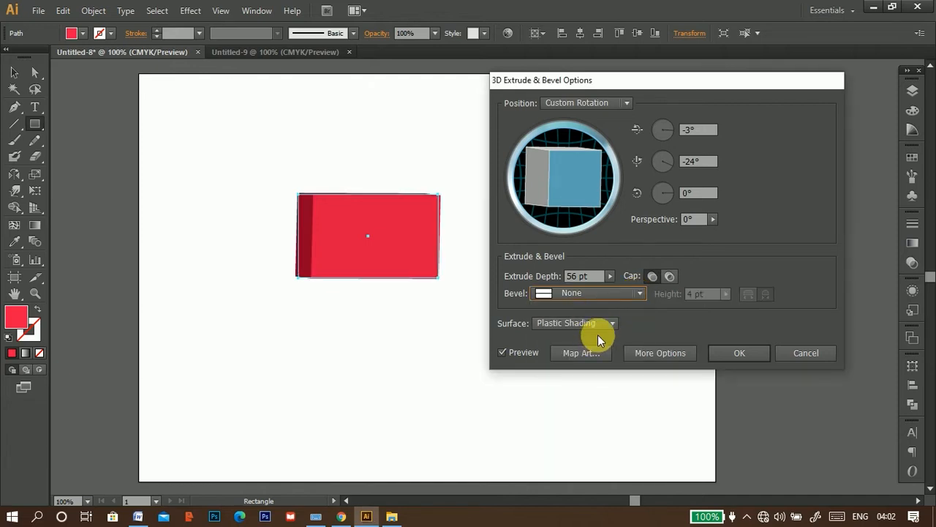
Try the Wireframe, No Shading and Diffuse Shading surfaces on the box, and return to Plastic Shading
click(610, 323)
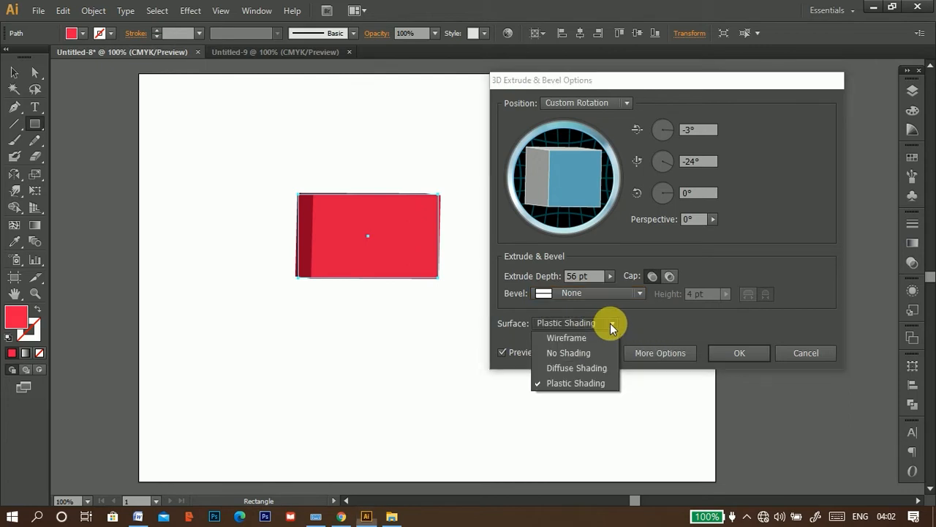
click(561, 338)
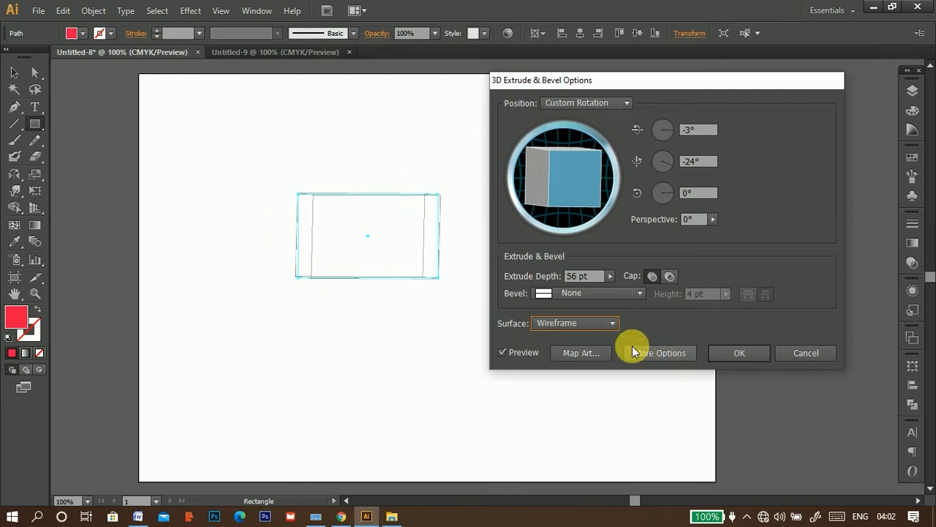
click(612, 324)
click(572, 349)
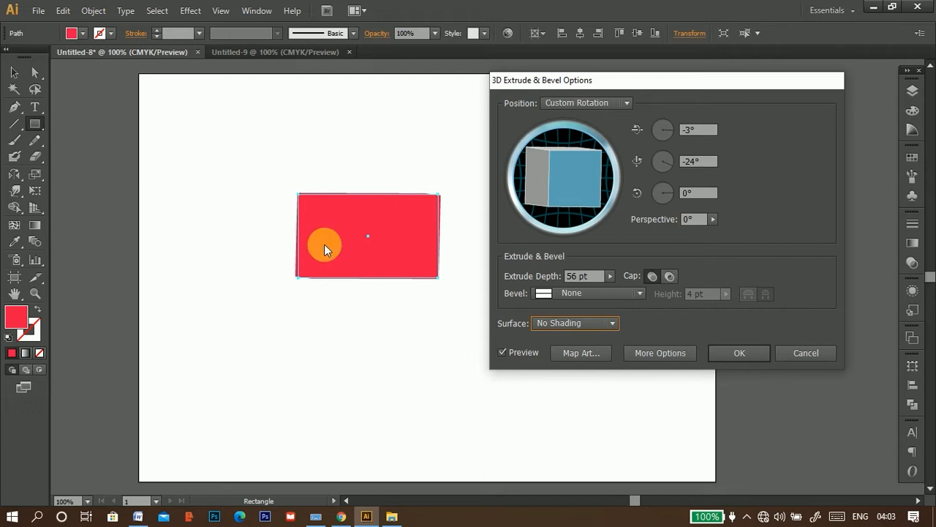
click(611, 323)
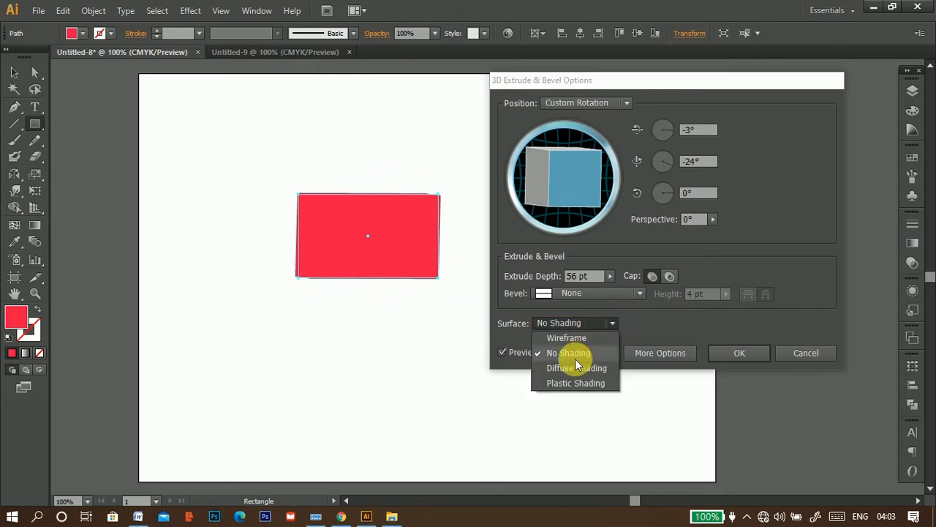
click(565, 370)
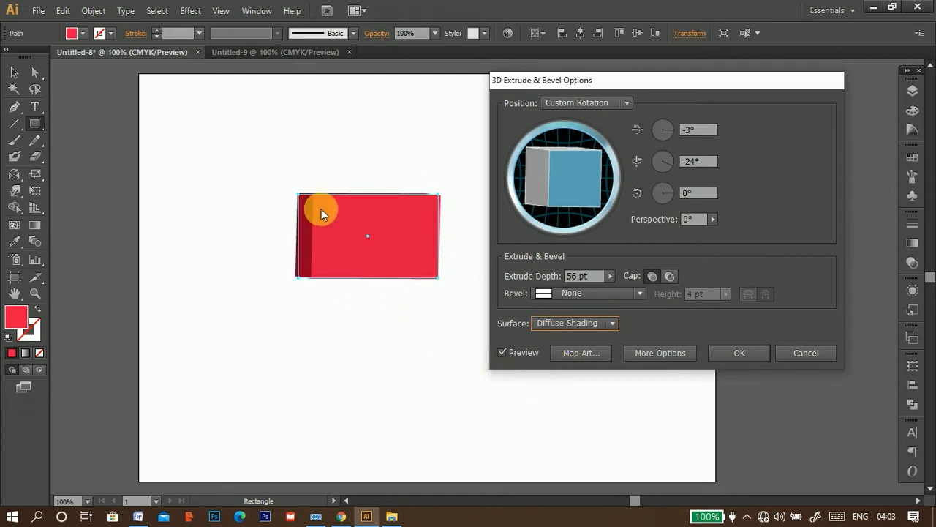
click(611, 320)
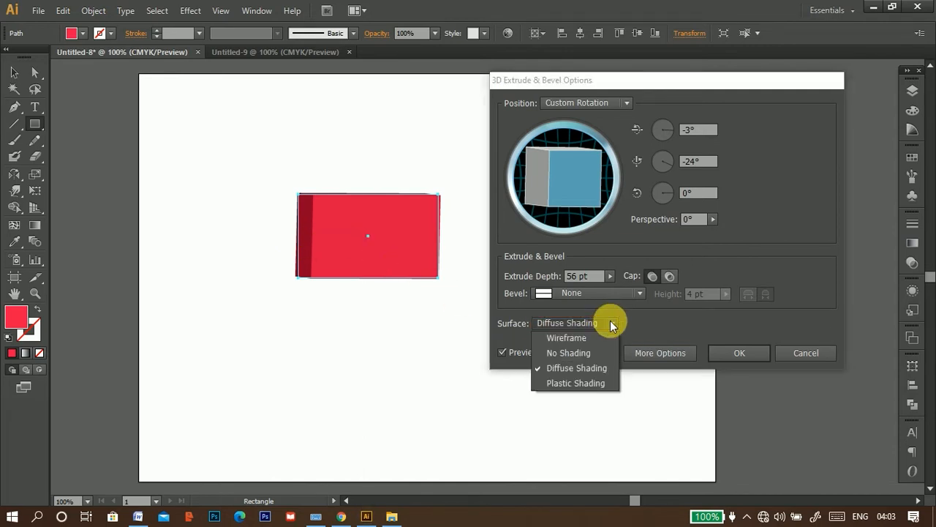
click(564, 384)
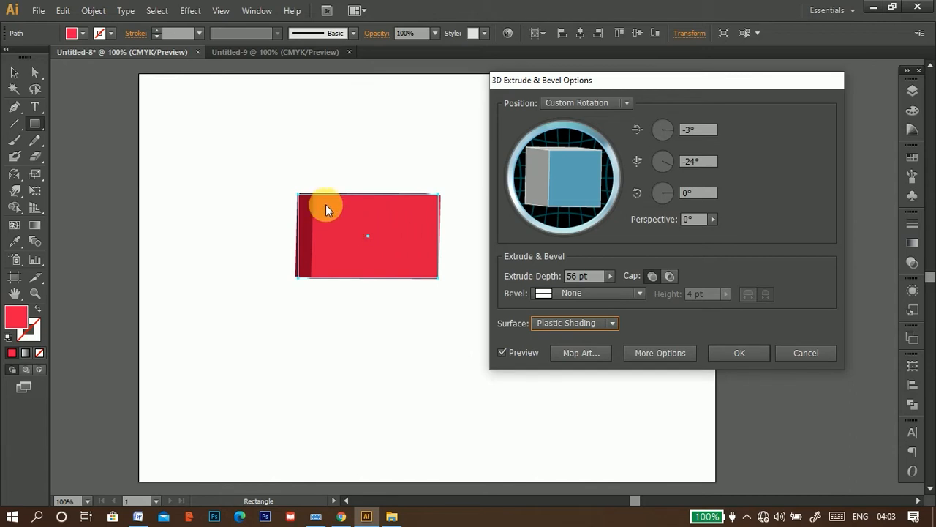
Map the Vector Grime symbol onto surface 1 of the box, keeping the artwork preview in view
click(583, 353)
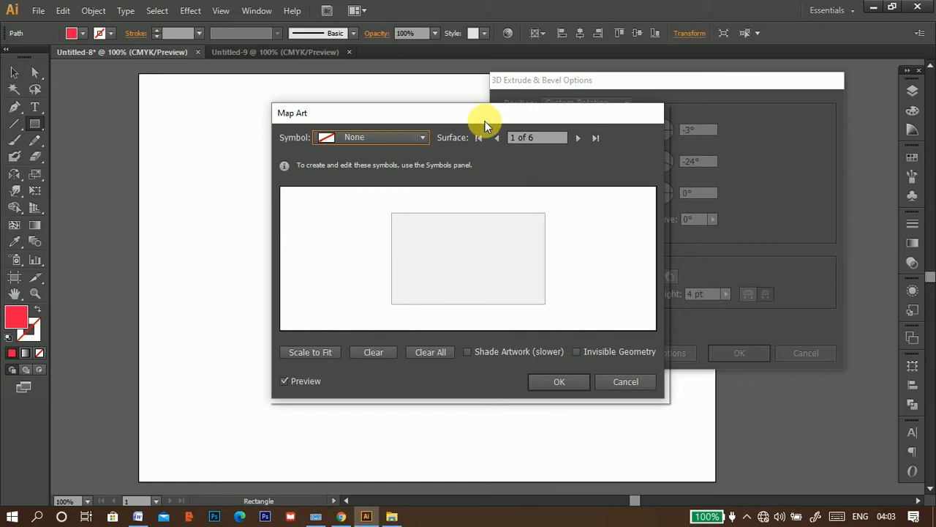
drag(485, 122, 507, 141)
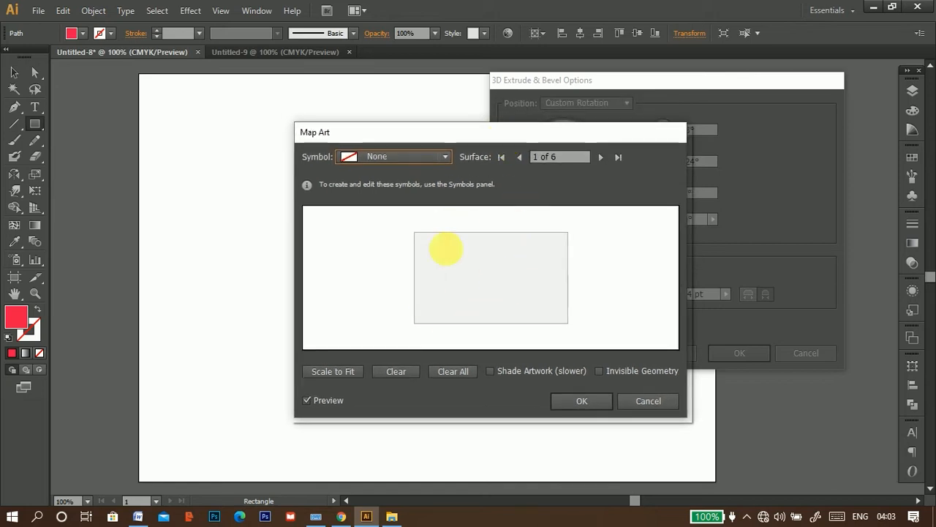
click(445, 157)
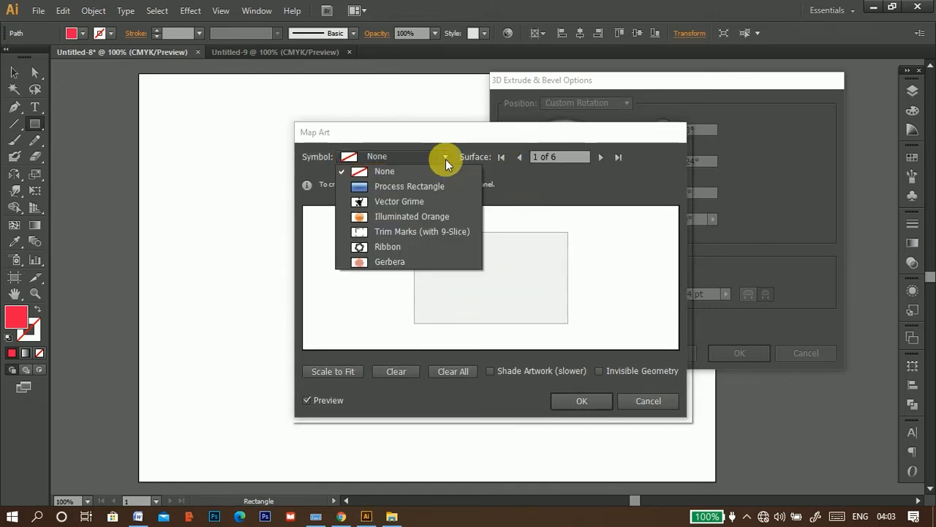
click(405, 201)
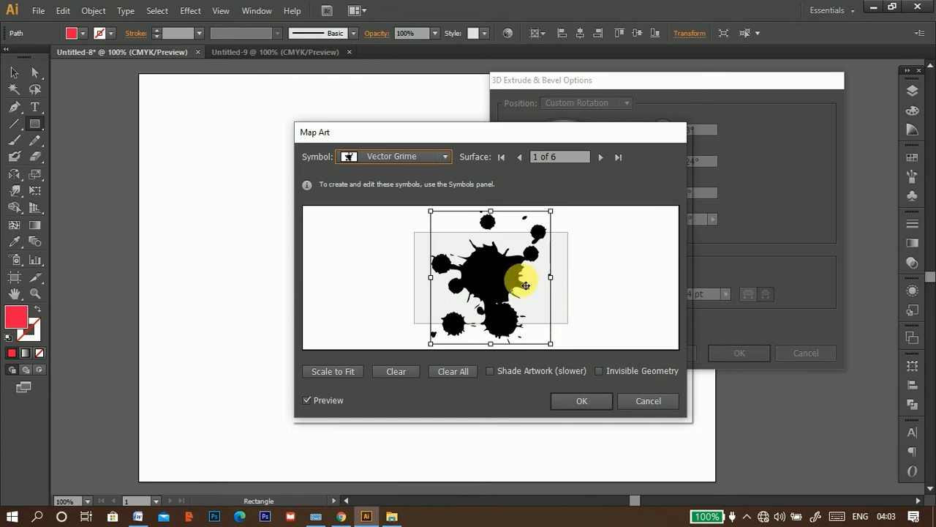
drag(486, 132, 654, 99)
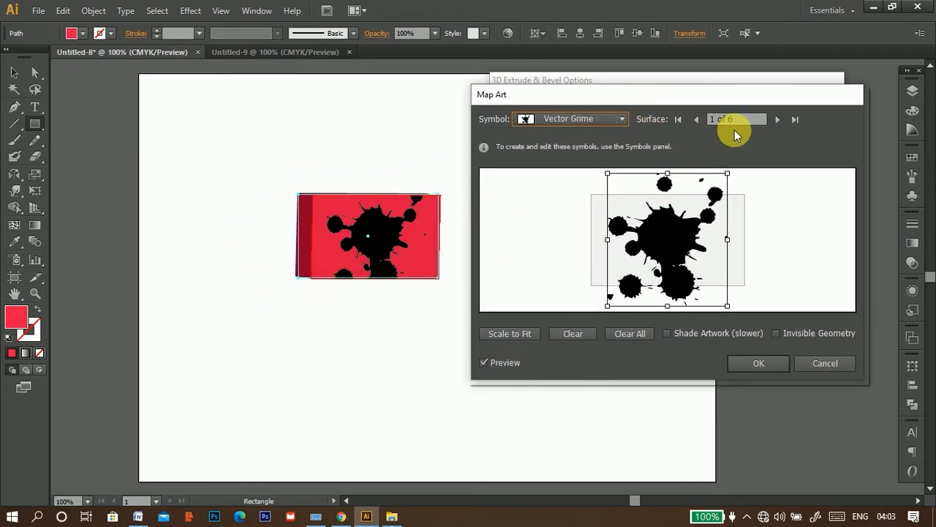
Step through the box's mappable surfaces to examine which face each one represents, ending on surface 2
click(778, 119)
click(778, 120)
click(780, 122)
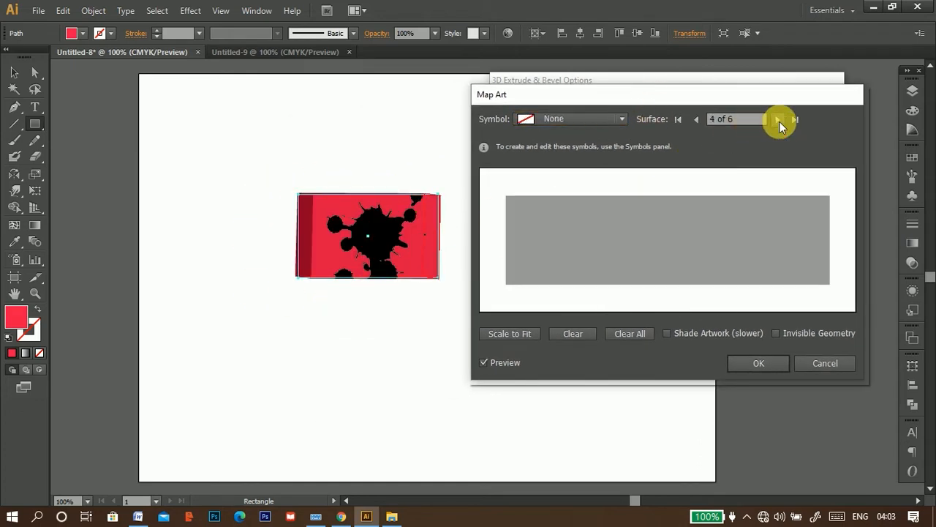
click(780, 121)
click(780, 121)
click(780, 122)
click(780, 122)
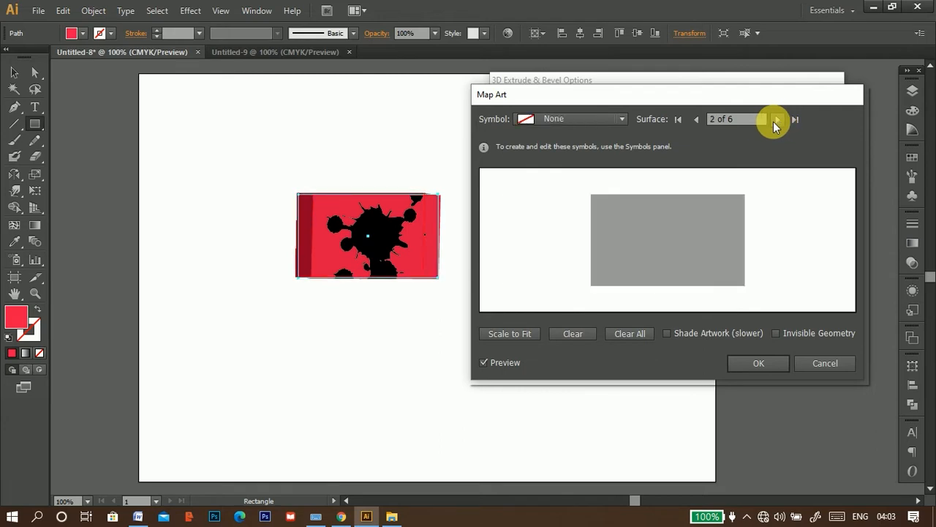
click(695, 121)
click(696, 122)
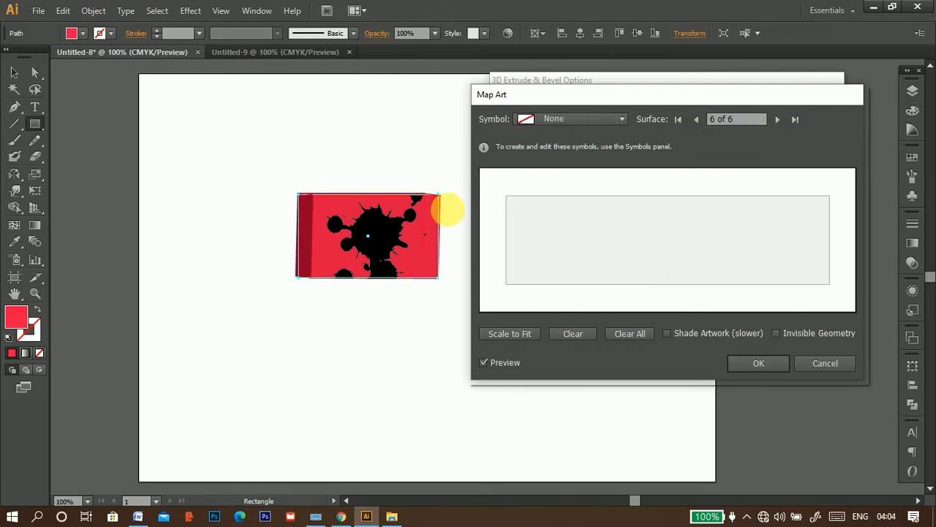
click(777, 120)
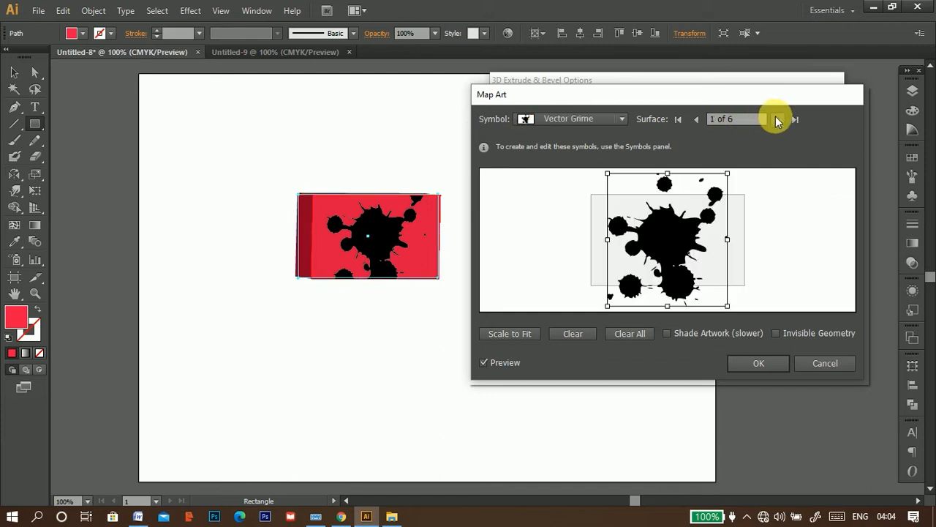
click(776, 119)
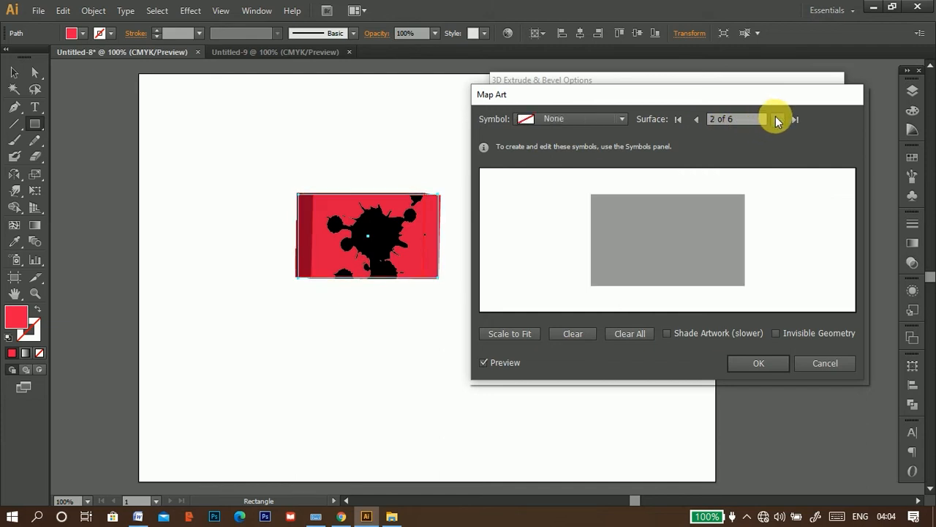
Step through the box's mappable surfaces up to surface 5 and back to surface 1 to examine which face each represents
click(776, 119)
click(777, 119)
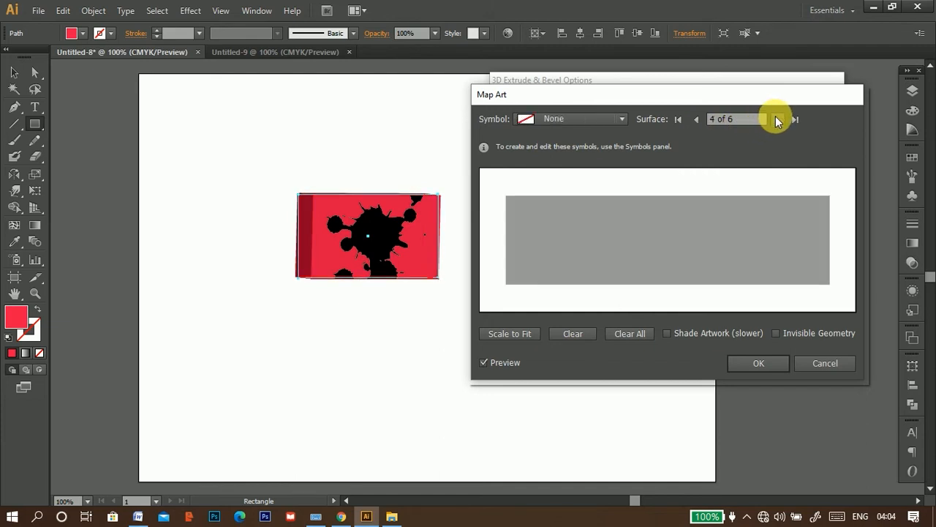
click(776, 120)
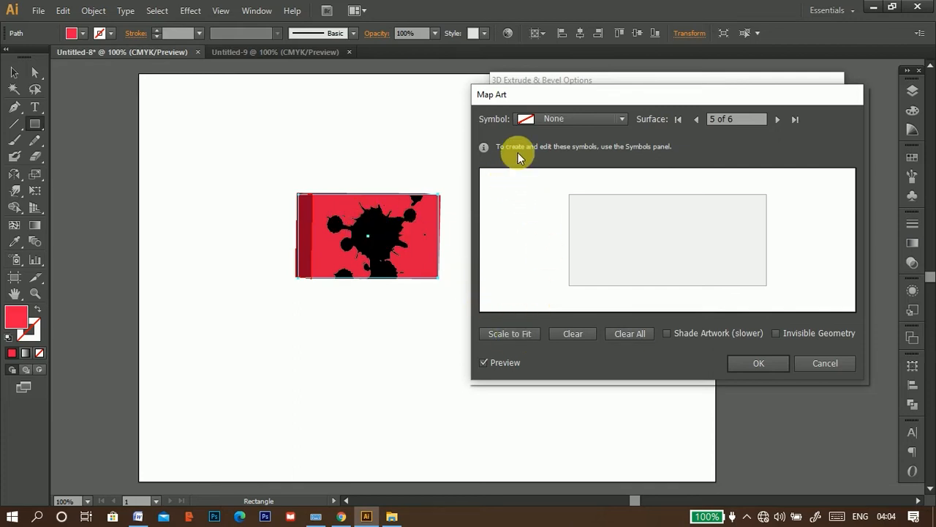
click(696, 120)
click(696, 120)
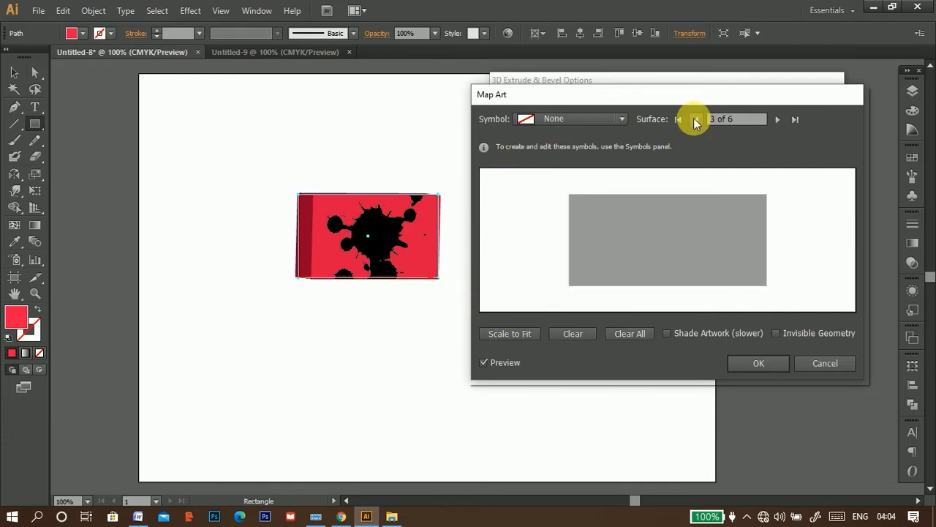
click(696, 120)
click(696, 121)
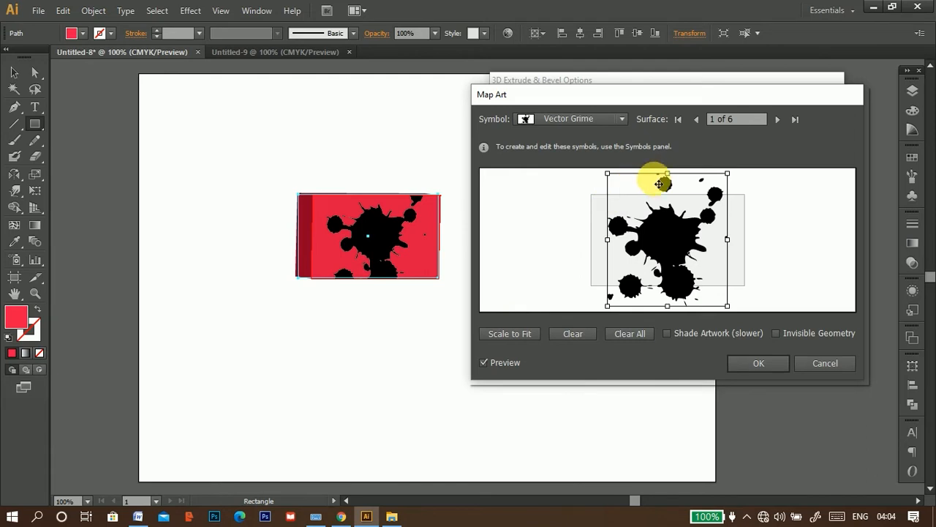
Try the Vector Grime symbol scaled to fit surface 1, clear it, and try the Ribbon symbol scaled to fit instead
click(512, 336)
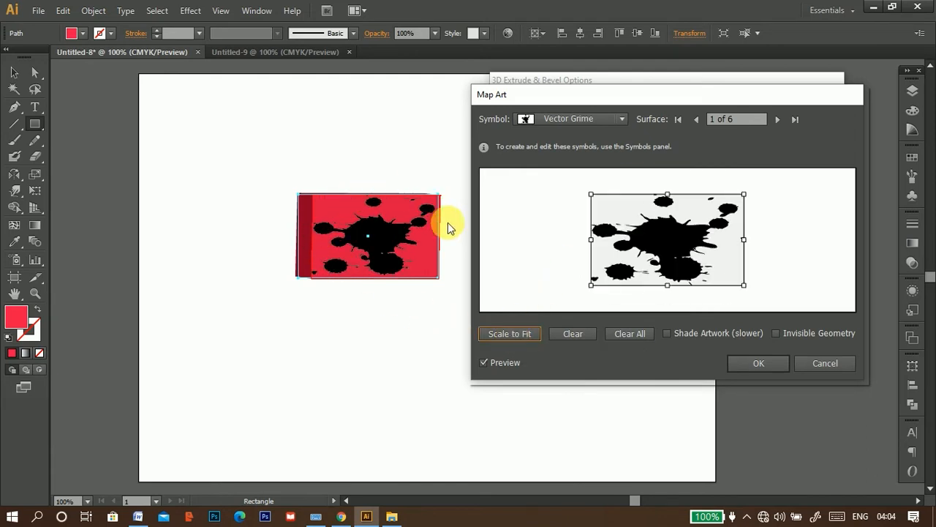
click(575, 334)
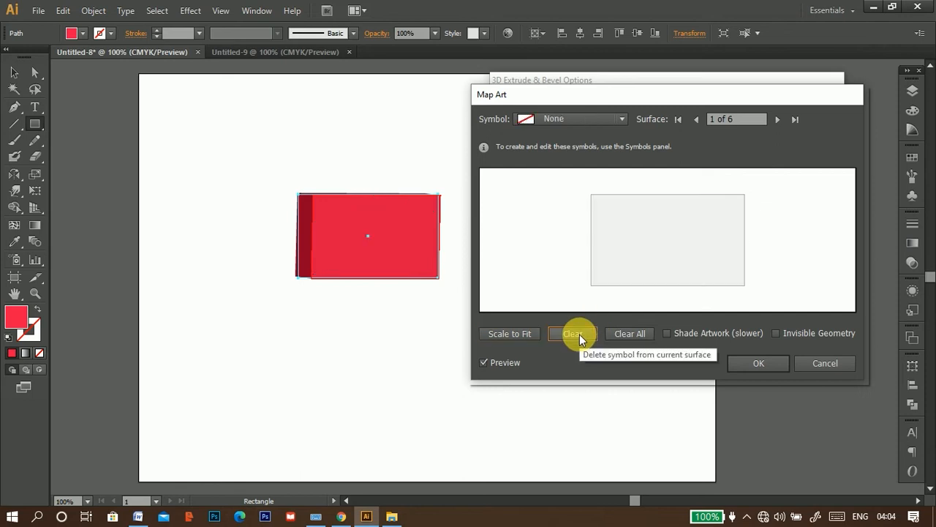
click(622, 118)
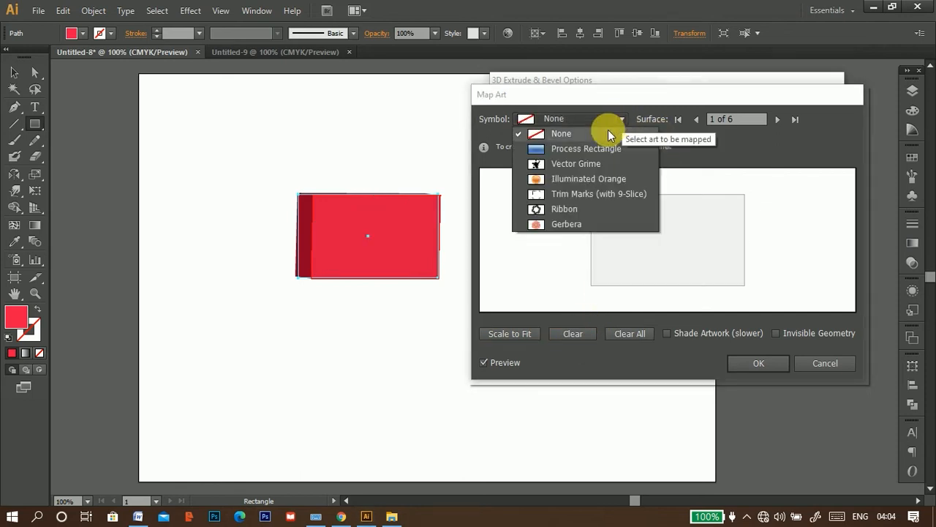
click(565, 210)
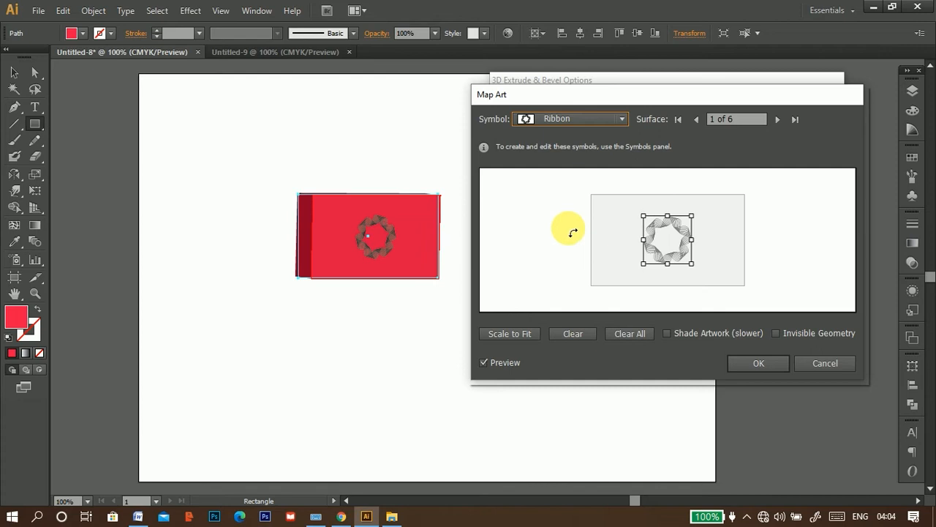
click(515, 335)
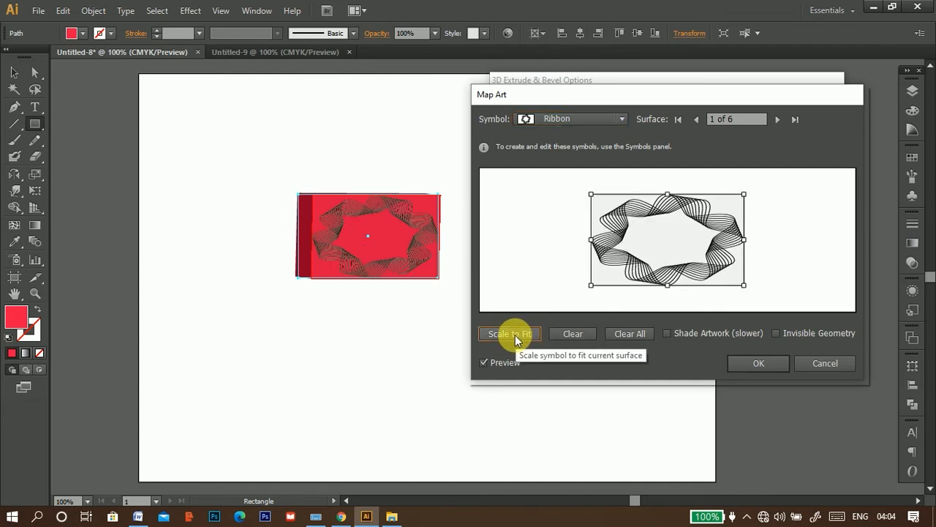
Map the Vector Grime symbol onto surface 1, scale it to fit the face, and accept the mapped art
click(619, 121)
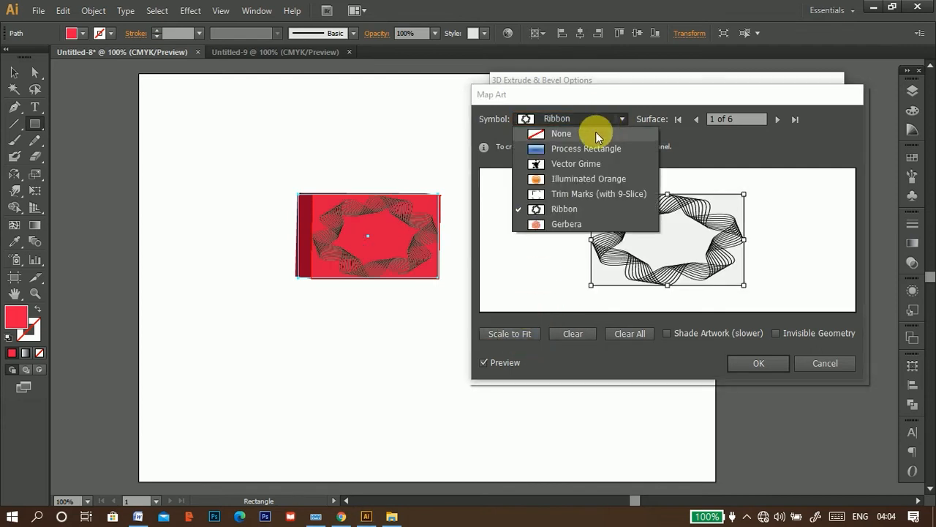
click(564, 161)
click(516, 332)
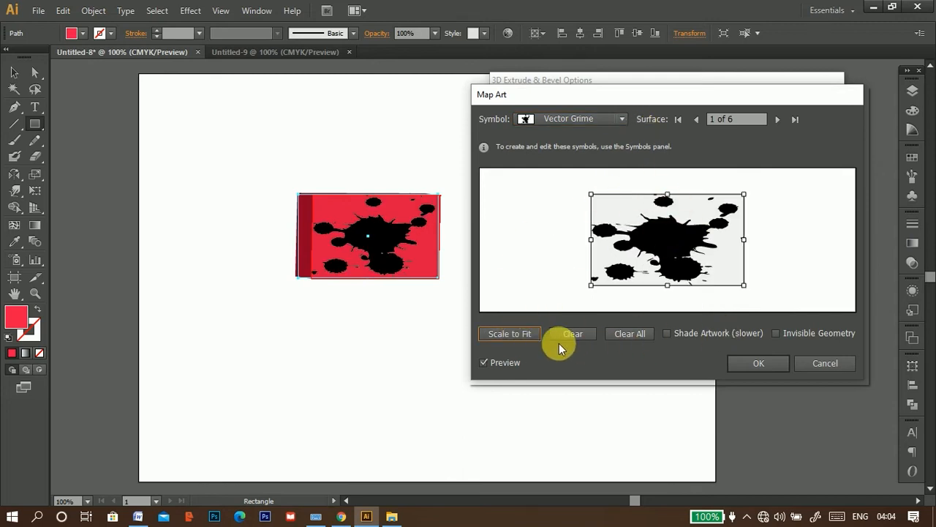
click(743, 363)
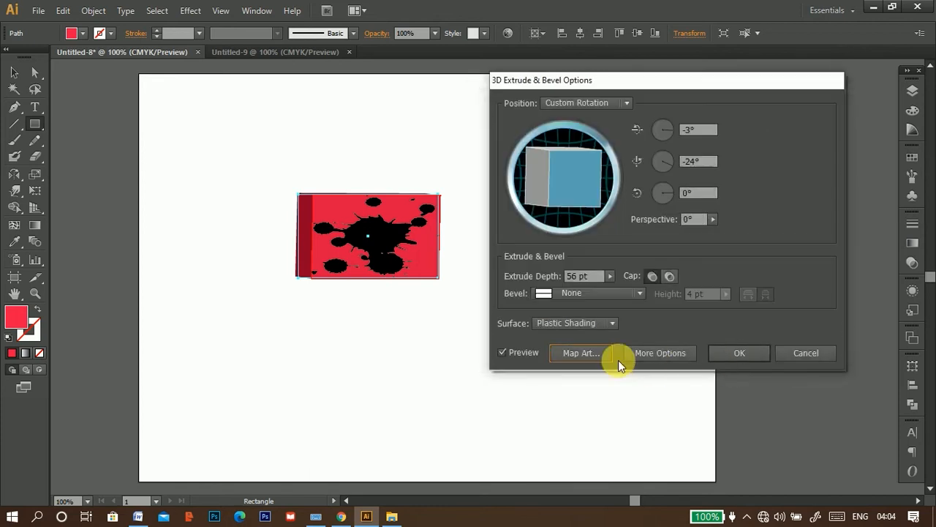
Rotate the box freehand to about 0°, -17°, -1°, check the additional shading options, and apply the 3D effect
drag(558, 184, 575, 203)
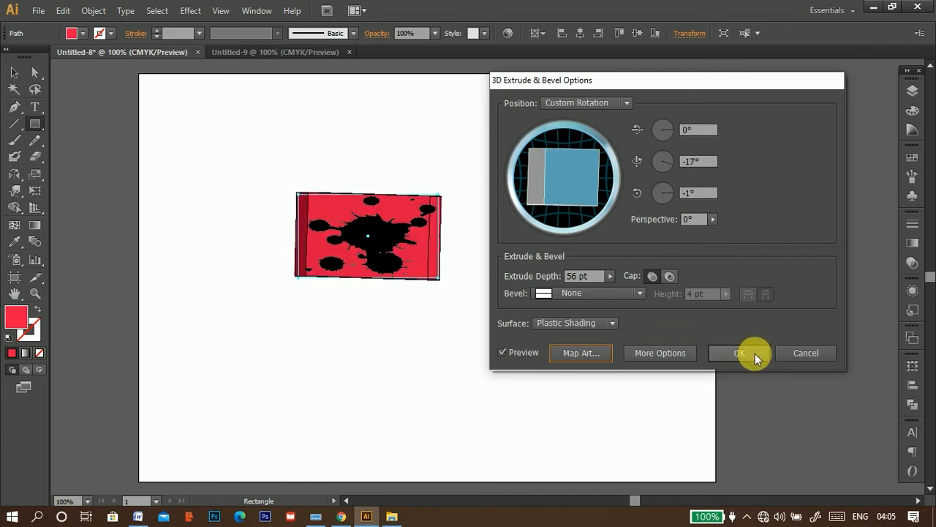
click(670, 353)
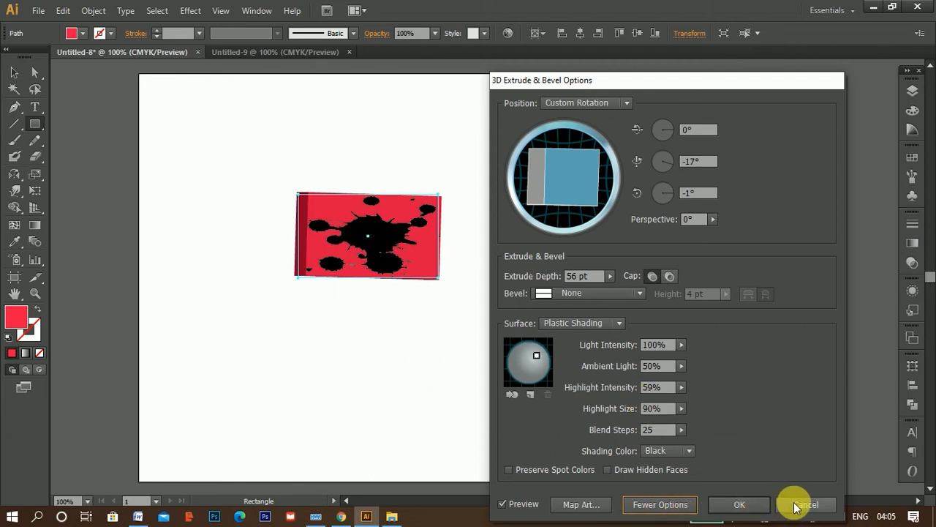
click(660, 504)
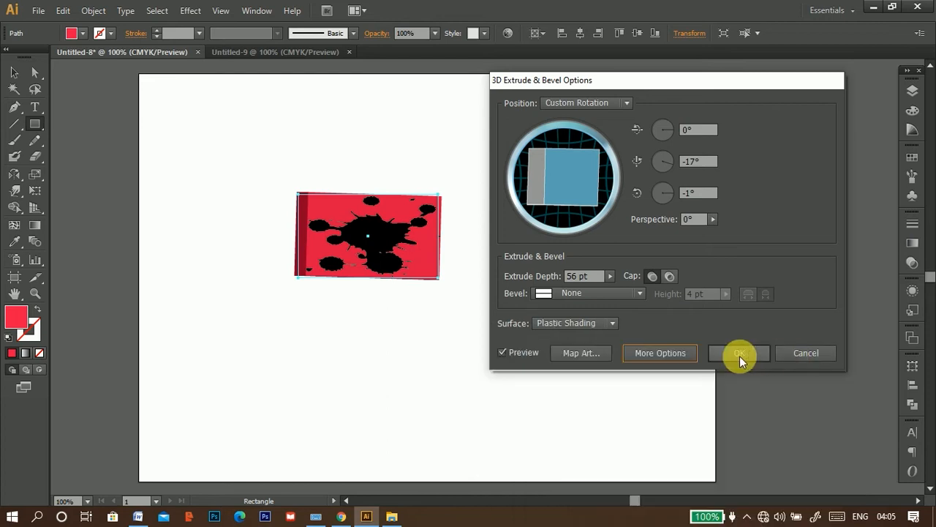
click(740, 355)
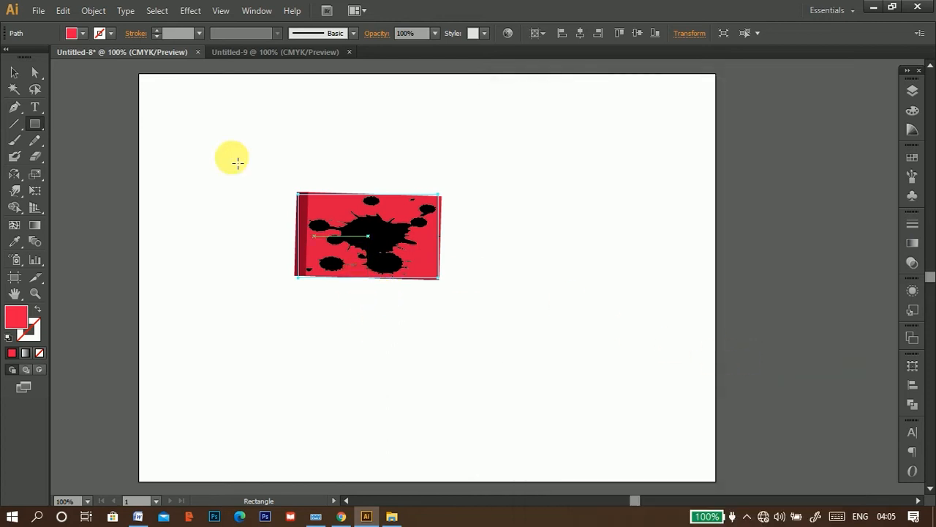
Delete the extruded box with the mapped splatter from the artboard
click(189, 11)
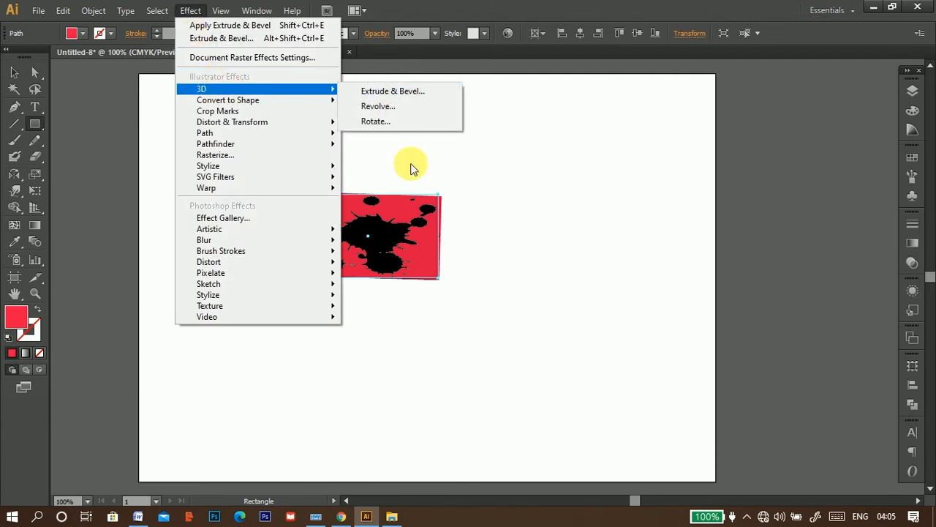
click(12, 73)
drag(366, 212, 384, 218)
key(Delete)
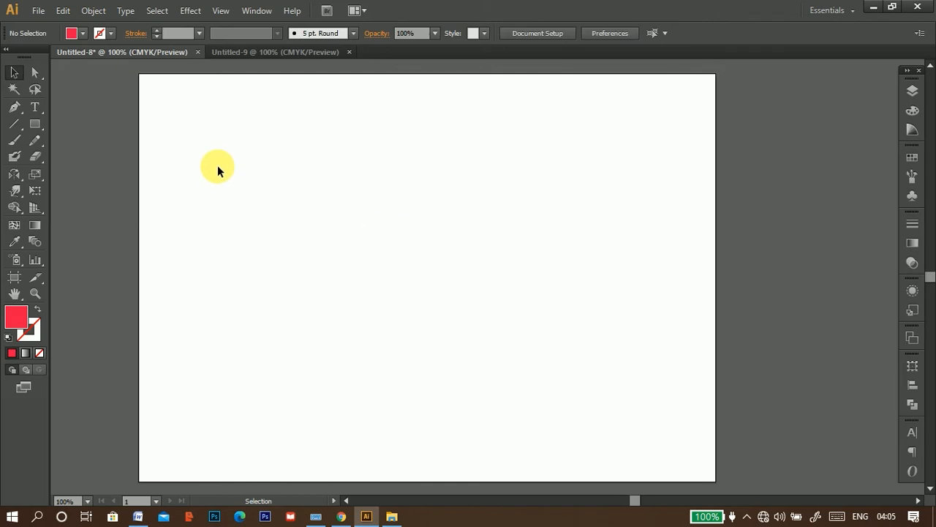
Add the text ABCL, enlarge it to about 123.5 pt, and place it near the middle of the artboard
click(33, 107)
click(353, 295)
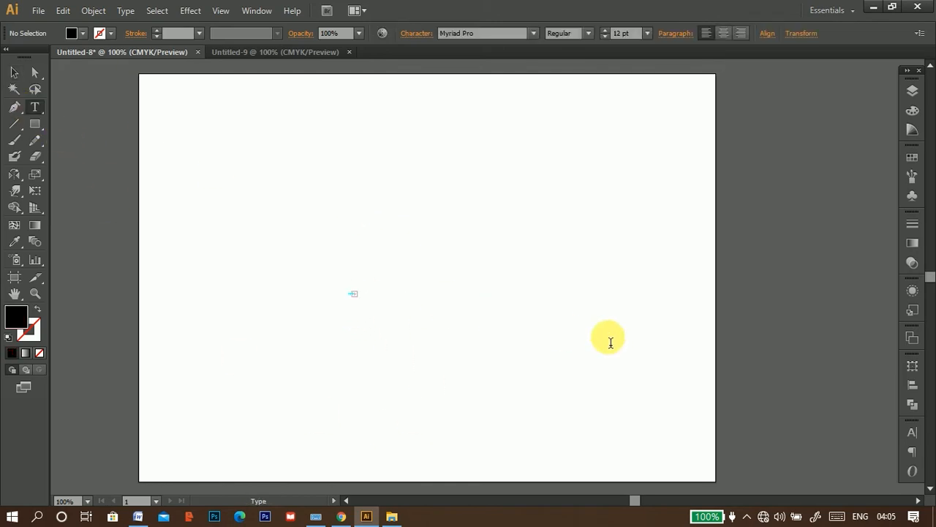
click(14, 71)
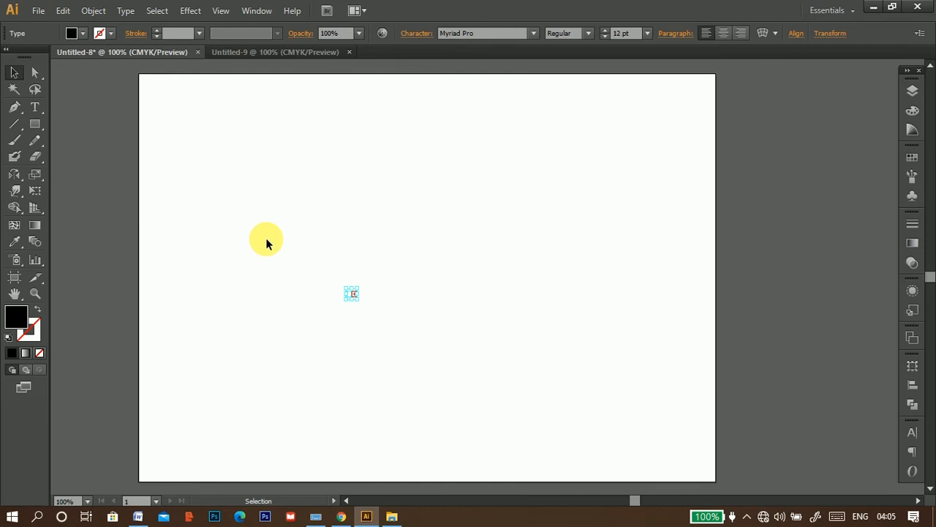
click(83, 147)
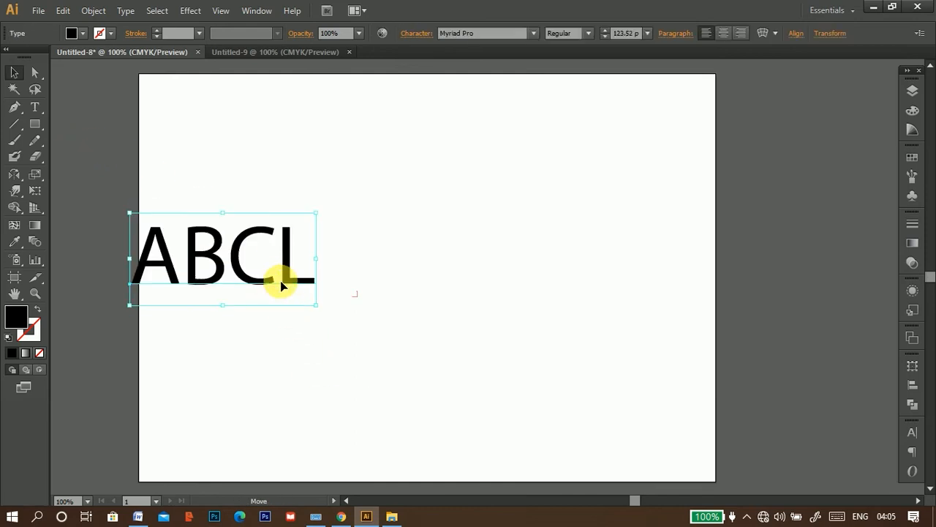
drag(281, 280, 430, 264)
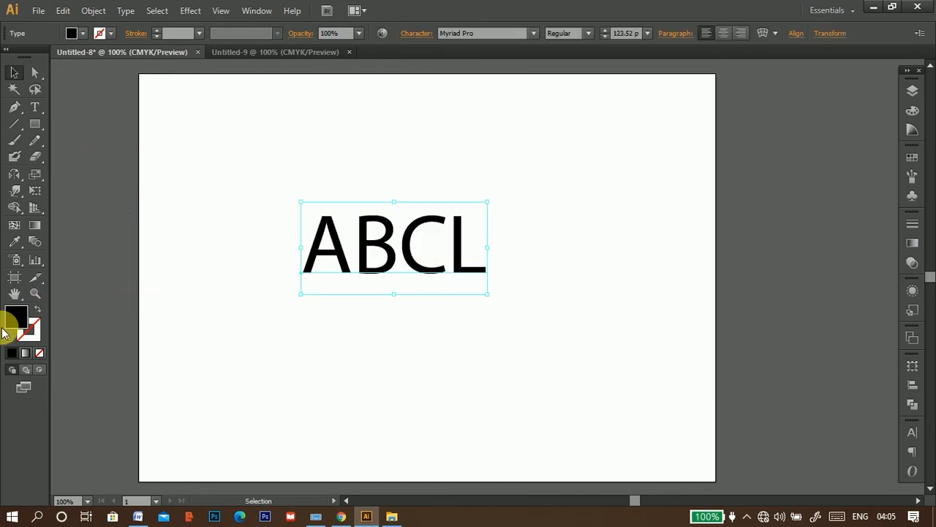
Colour the letters of ABCL individually: A red, B green, C blue and L orange
click(83, 33)
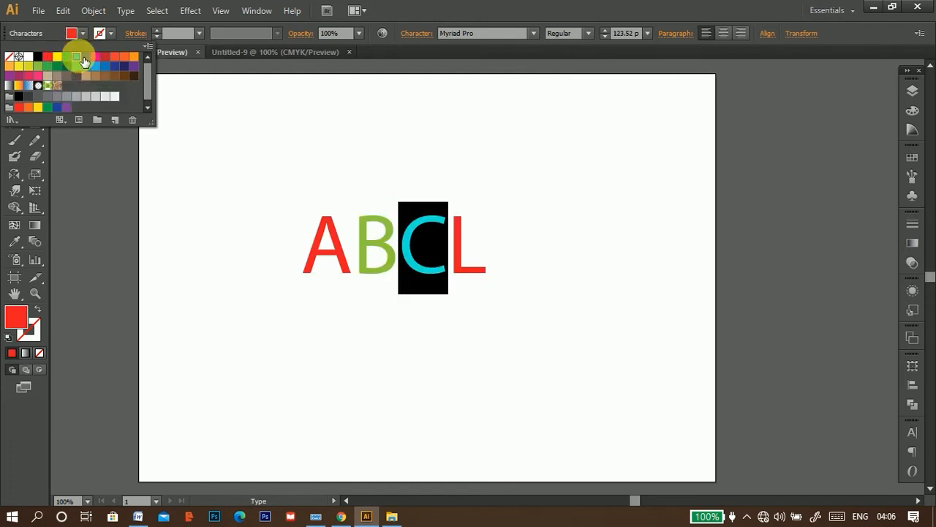
click(84, 59)
key(Right)
key(shift+Right)
click(82, 33)
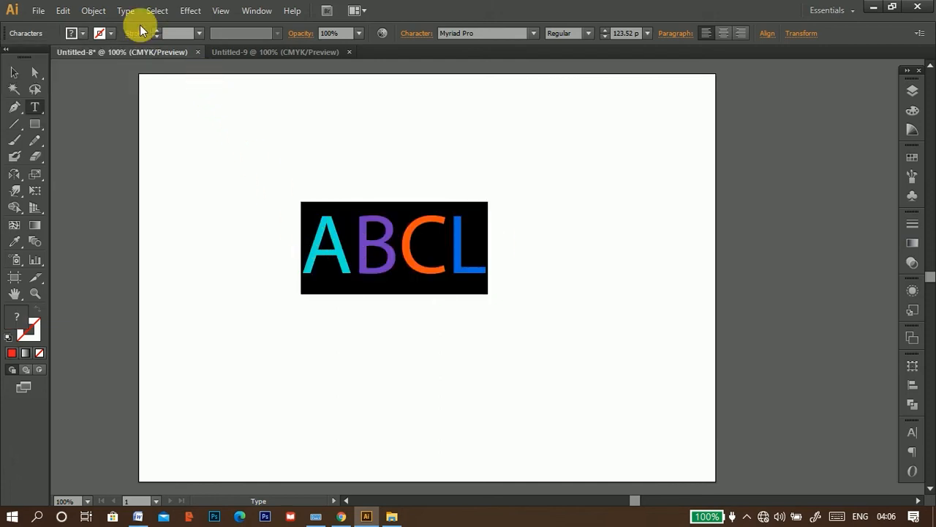
Select the whole ABCL text as an object and shift it slightly to the right
click(186, 15)
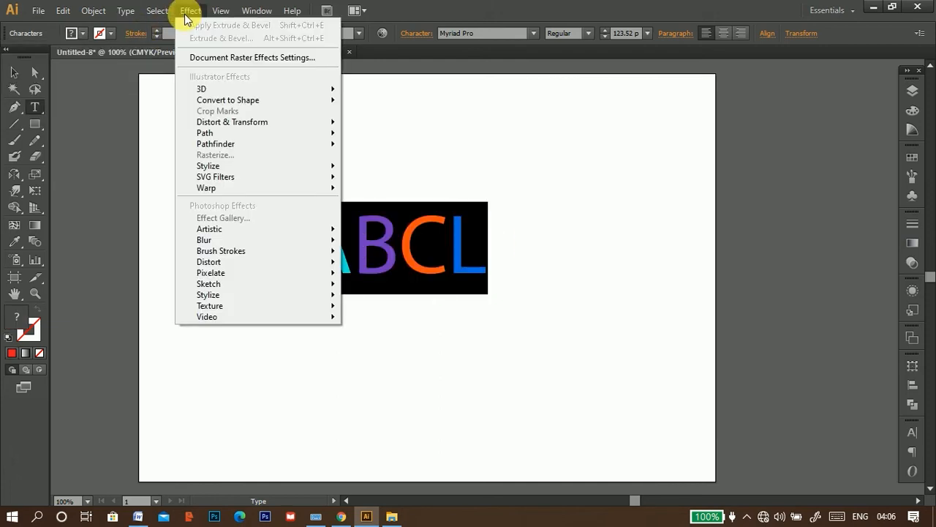
mouse_move(199, 88)
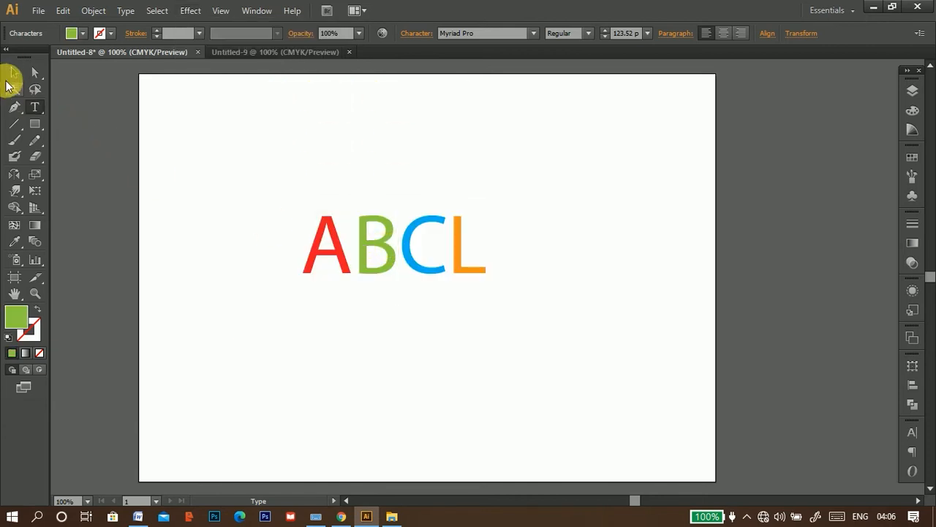
click(14, 72)
drag(373, 249, 385, 249)
Apply 3D Extrude & Bevel with a 50 pt depth to the ABCL text, previewing it and rotating it freehand
click(187, 17)
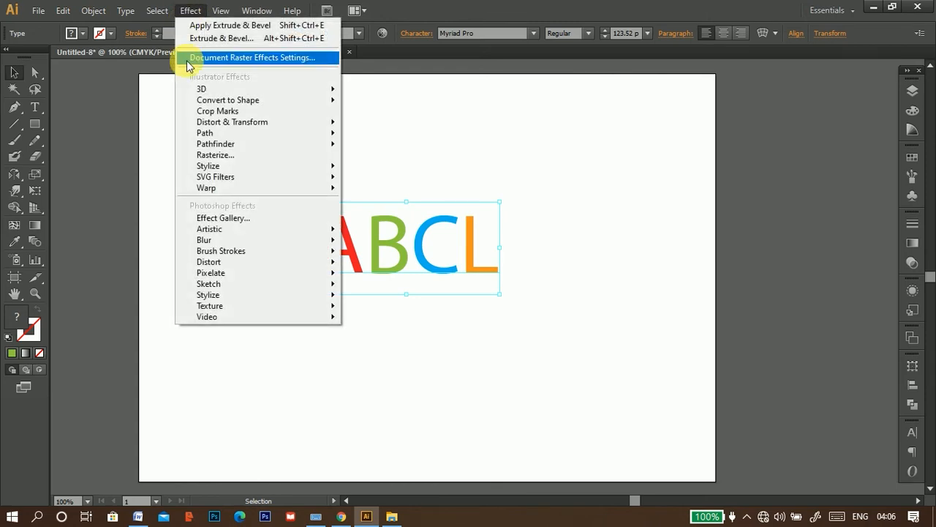
mouse_move(333, 93)
click(92, 96)
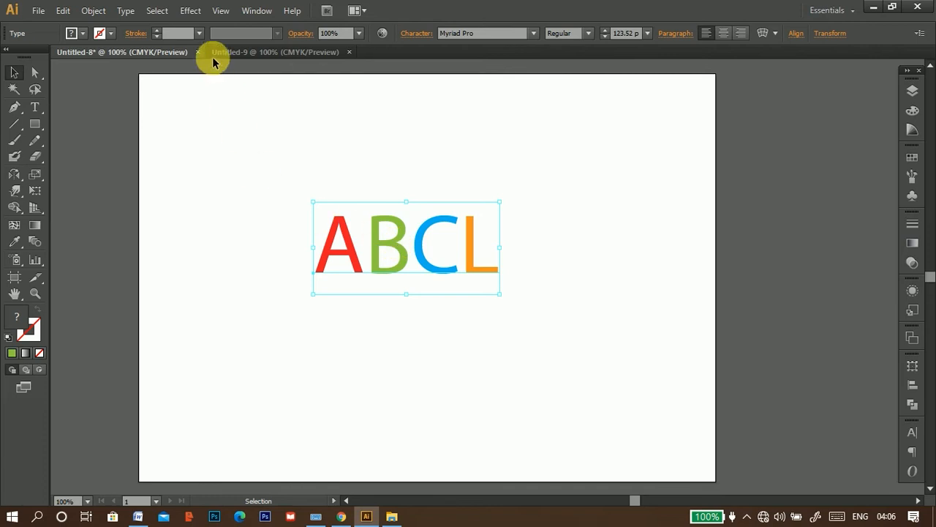
click(186, 13)
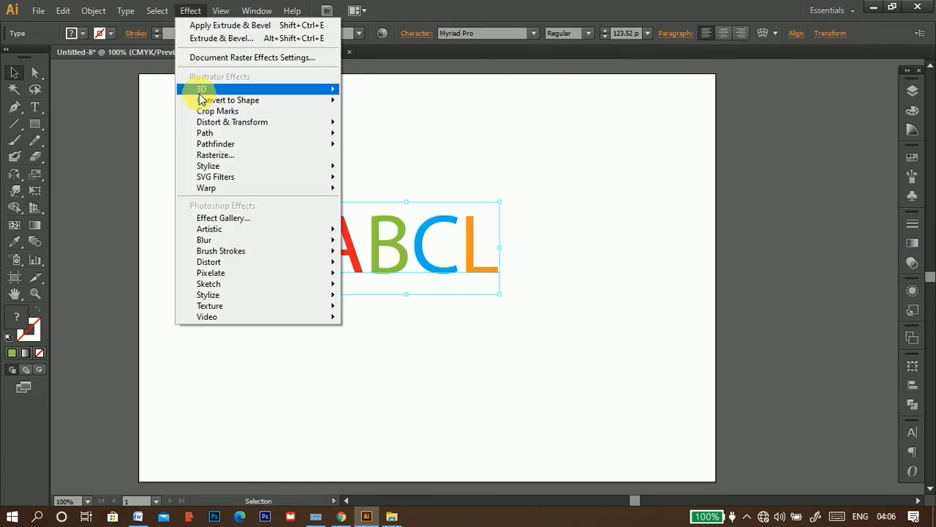
mouse_move(229, 95)
click(393, 91)
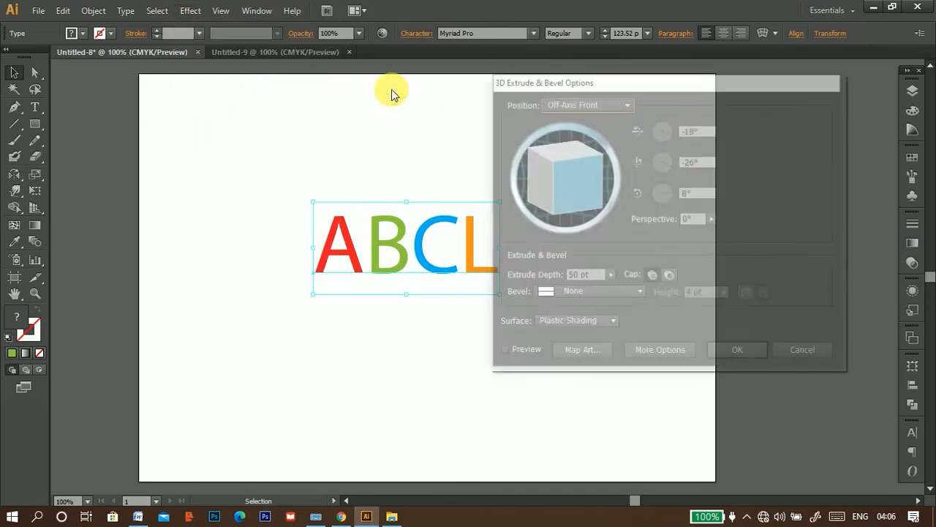
click(502, 352)
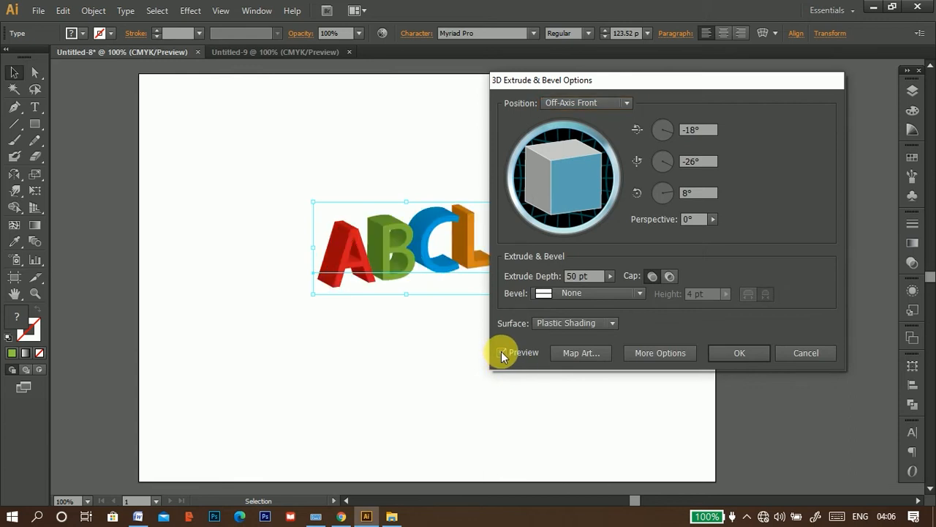
drag(586, 79, 616, 83)
mouse_move(608, 182)
mouse_down()
mouse_move(600, 192)
mouse_move(600, 175)
mouse_move(604, 186)
mouse_move(626, 180)
mouse_move(608, 168)
mouse_move(621, 198)
mouse_move(601, 213)
mouse_move(618, 201)
mouse_move(621, 179)
mouse_move(610, 197)
mouse_up()
key(Return)
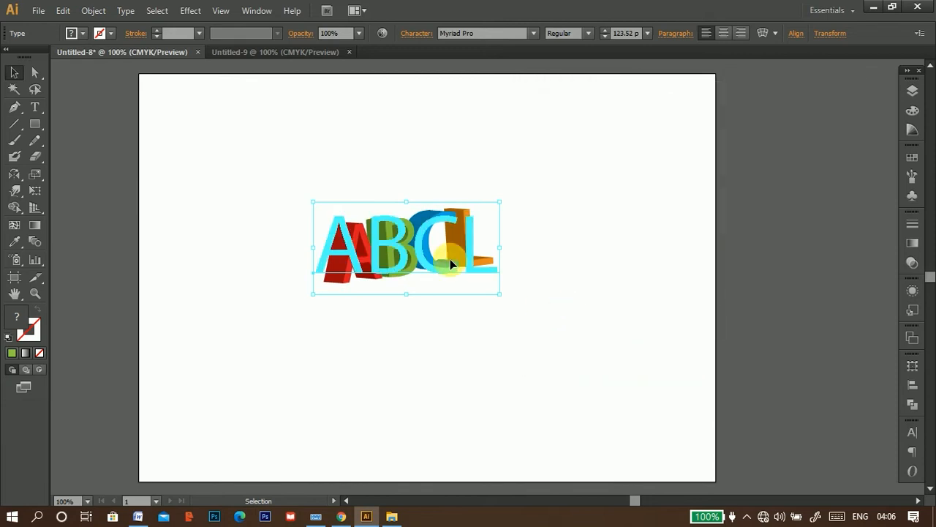
Delete the extruded ABCL text from the artboard
click(548, 401)
drag(405, 278, 243, 175)
click(341, 320)
click(190, 10)
mouse_move(220, 88)
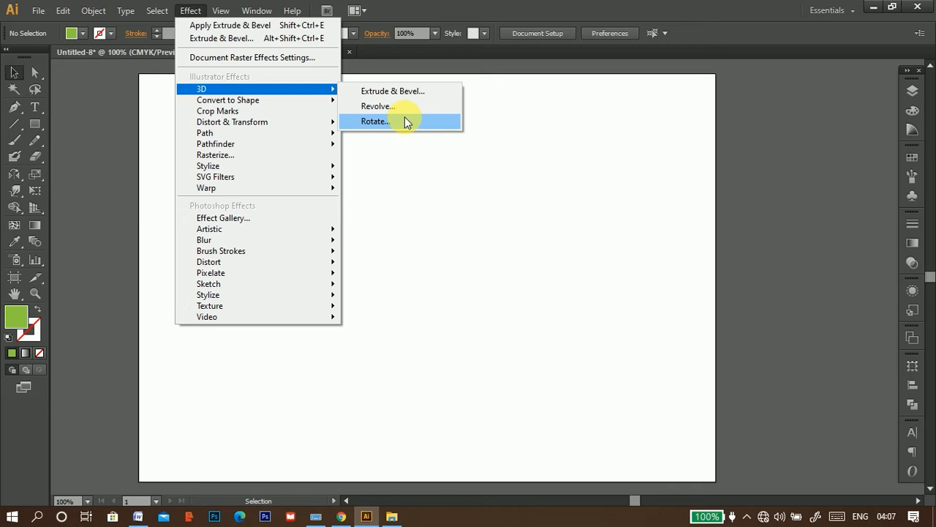
click(435, 7)
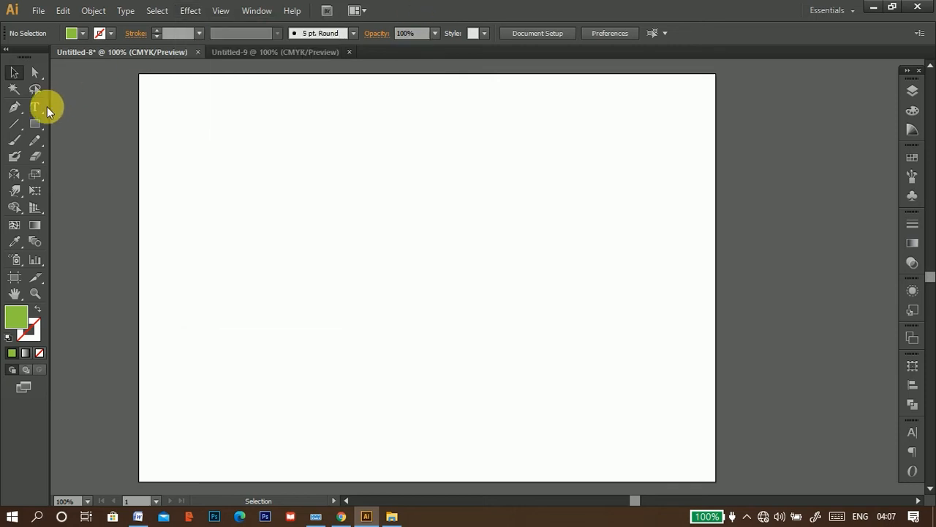
Draw a green circle in the upper middle of the artboard with the Ellipse tool
drag(35, 129, 38, 124)
click(93, 154)
drag(358, 221, 427, 302)
click(14, 71)
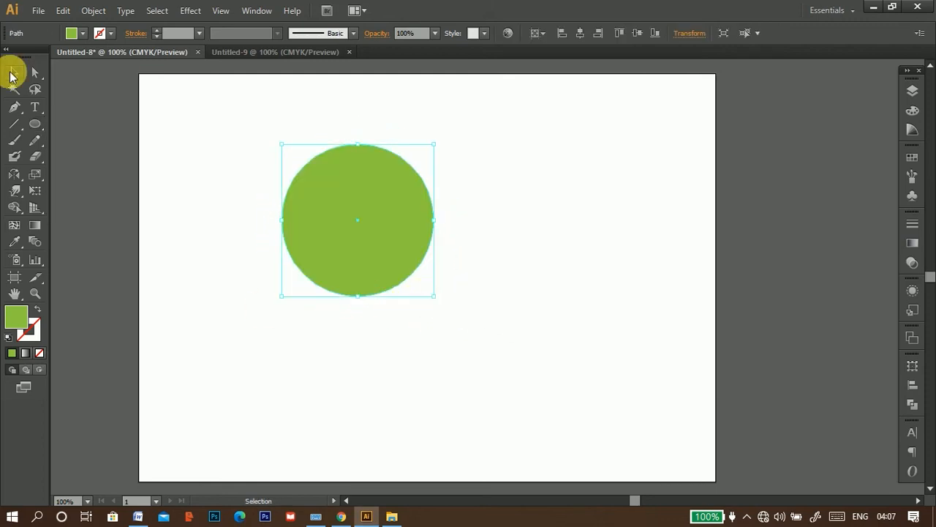
Move the green circle to the artboard's centre and apply 3D Rotate with preview on, rotating it freehand
drag(324, 236, 365, 290)
click(190, 11)
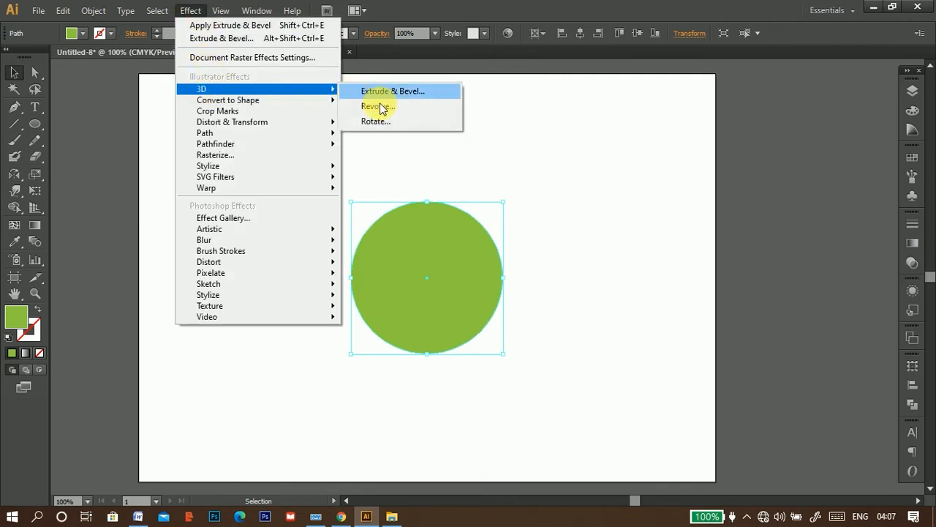
click(395, 122)
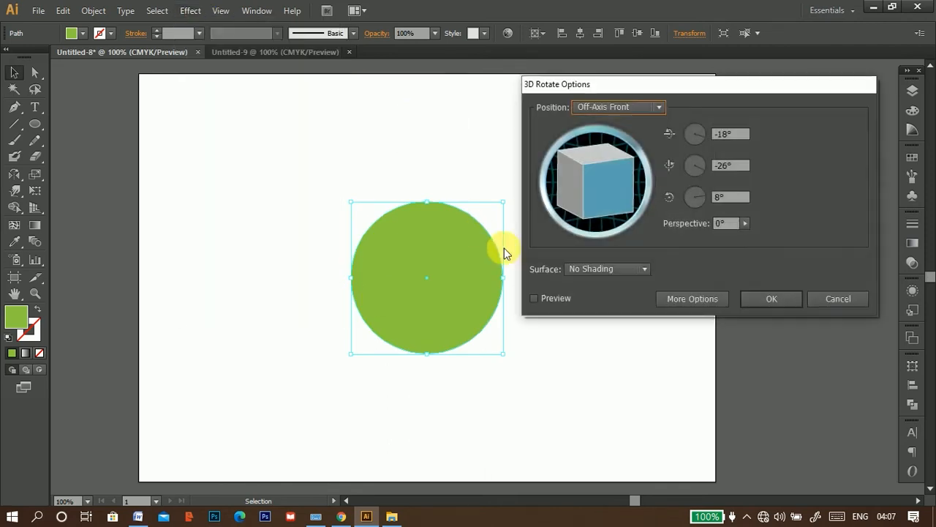
click(534, 298)
drag(667, 85, 707, 80)
drag(675, 167, 618, 164)
drag(659, 208, 622, 167)
Set the circle's 3D rotation to -14° around X, -135° around Y and about -75° around Z, and open the perspective setting
click(700, 103)
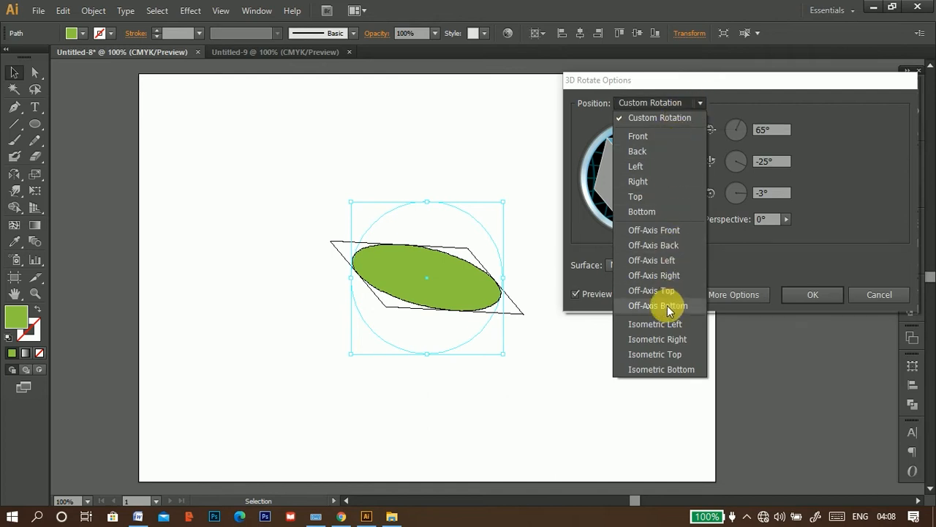
click(746, 129)
drag(744, 126, 746, 141)
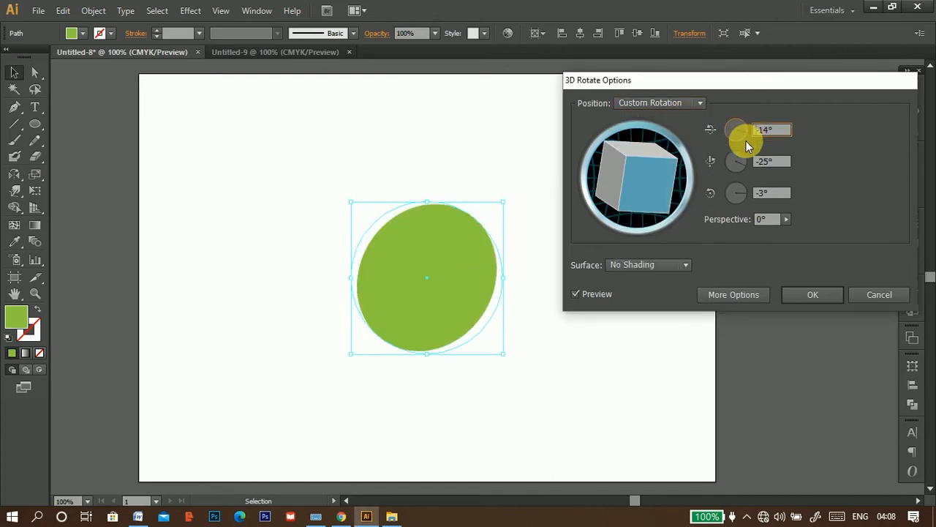
click(730, 170)
click(739, 201)
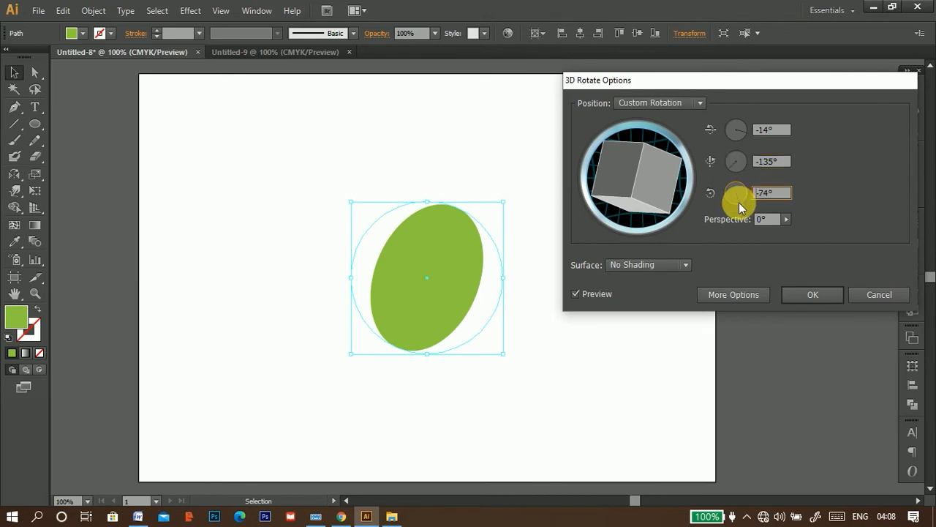
drag(786, 220, 665, 261)
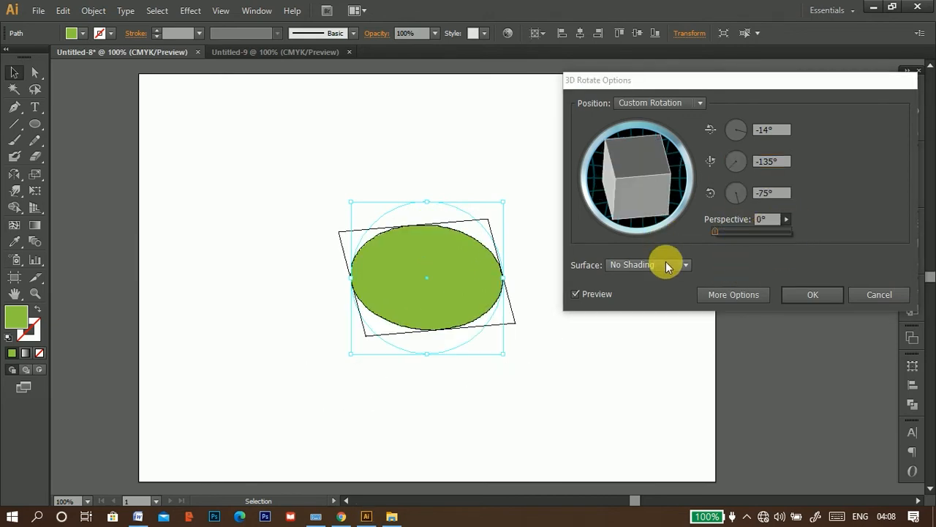
Try the Diffuse Shading and No Shading surfaces, show the additional 3D Rotate options, and cancel the effect
click(688, 265)
click(670, 290)
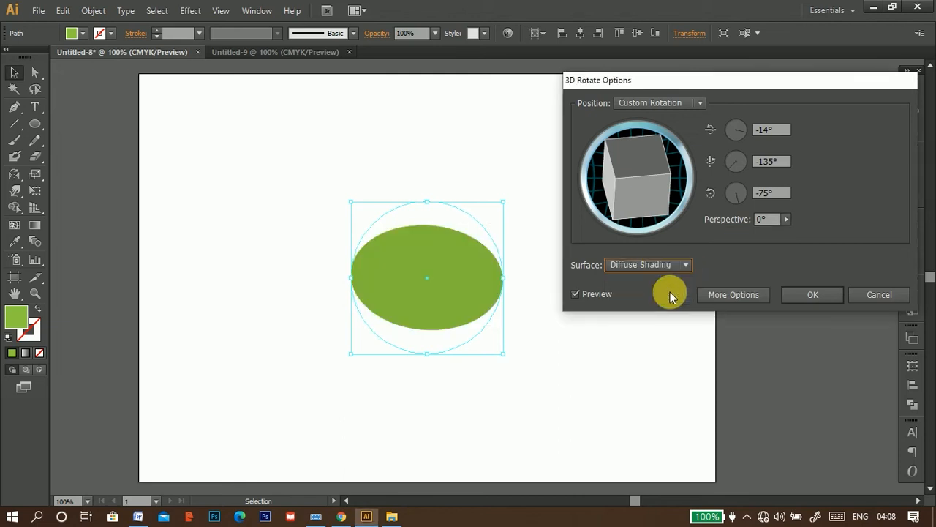
click(684, 265)
click(675, 280)
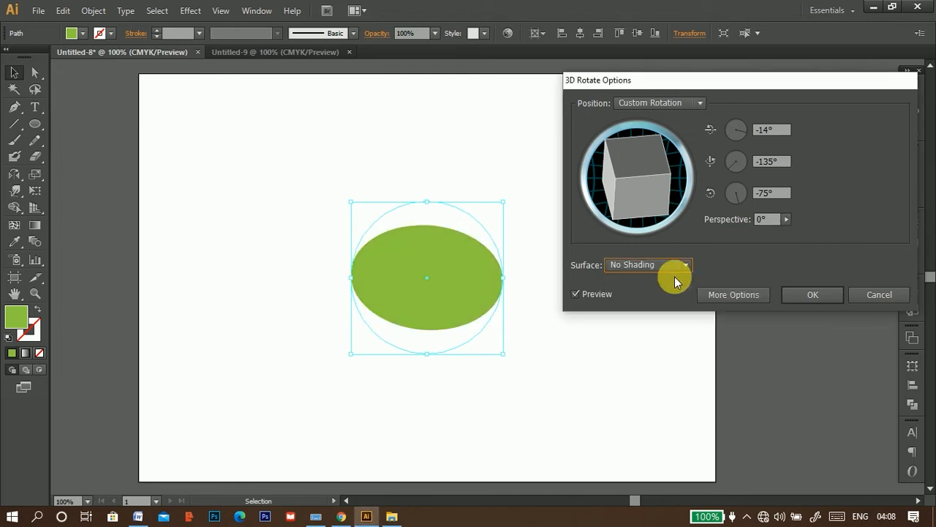
click(745, 294)
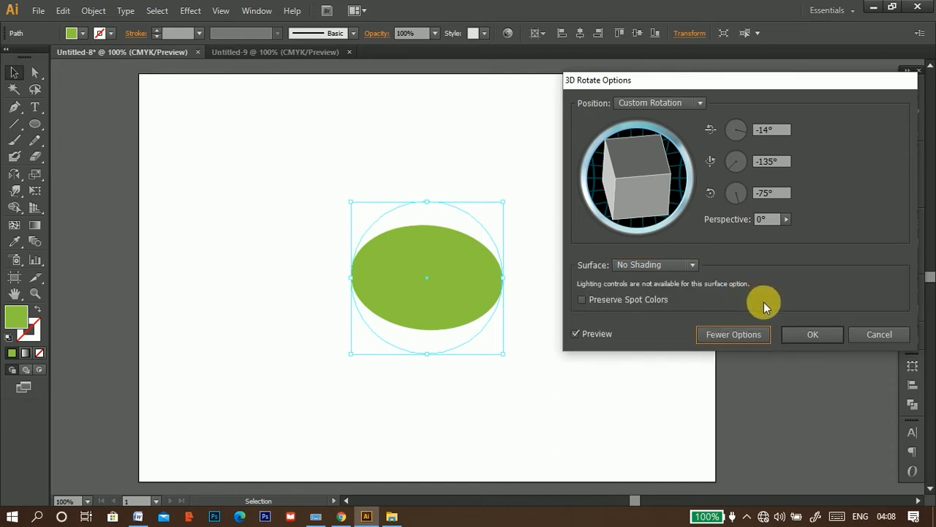
click(869, 336)
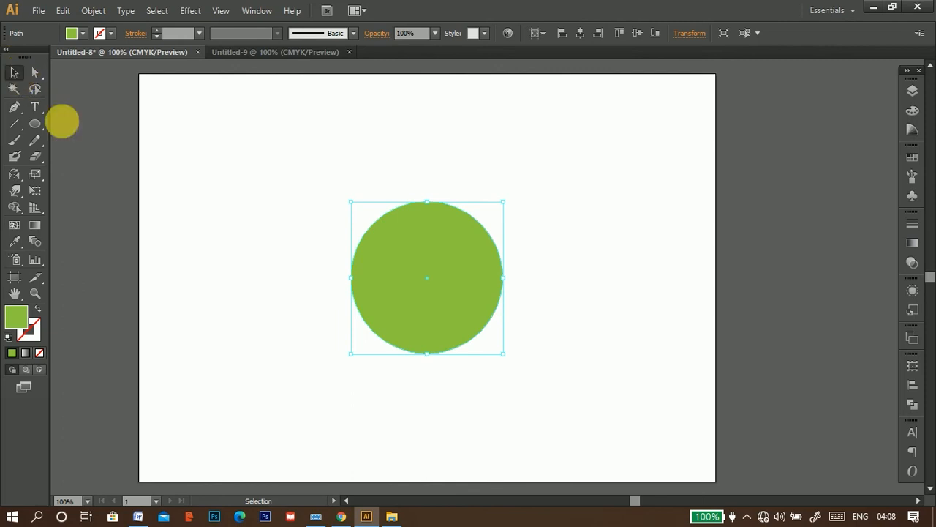
Move the green circle slightly up and to the left, and delete it from the artboard
drag(443, 282, 385, 248)
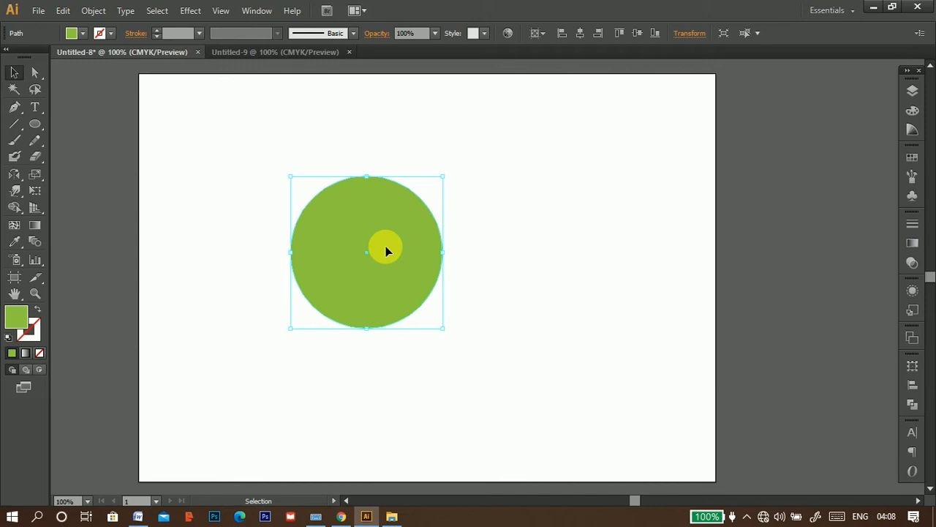
mouse_move(220, 91)
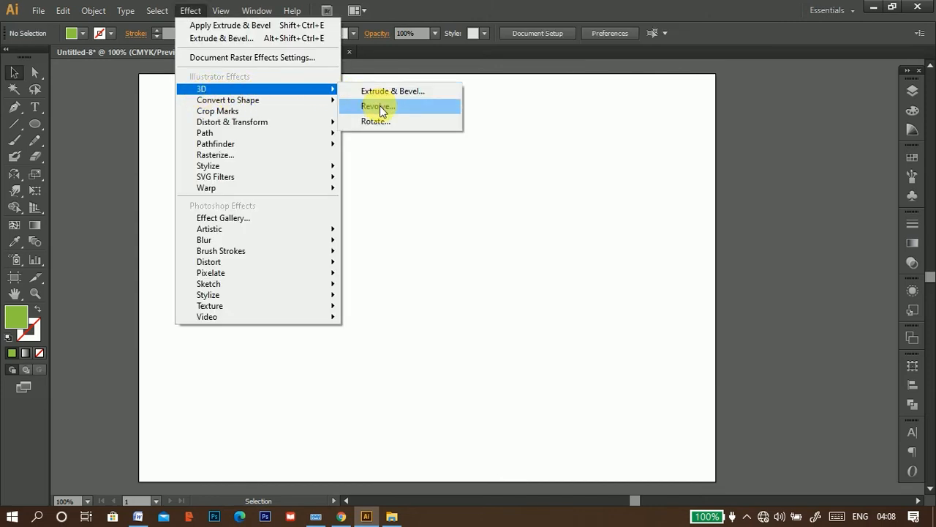
click(455, 9)
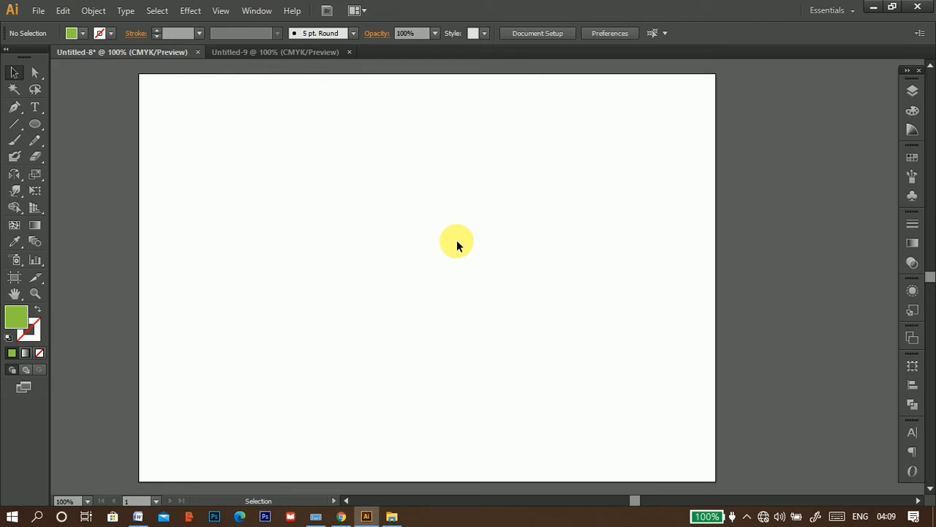
Make Layer 2 with the apple outline image visible
key(F7)
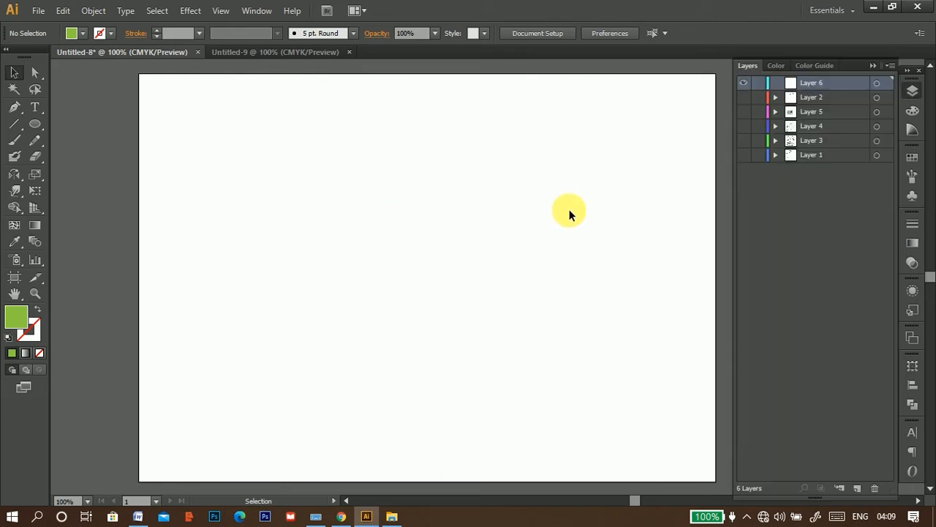
click(747, 98)
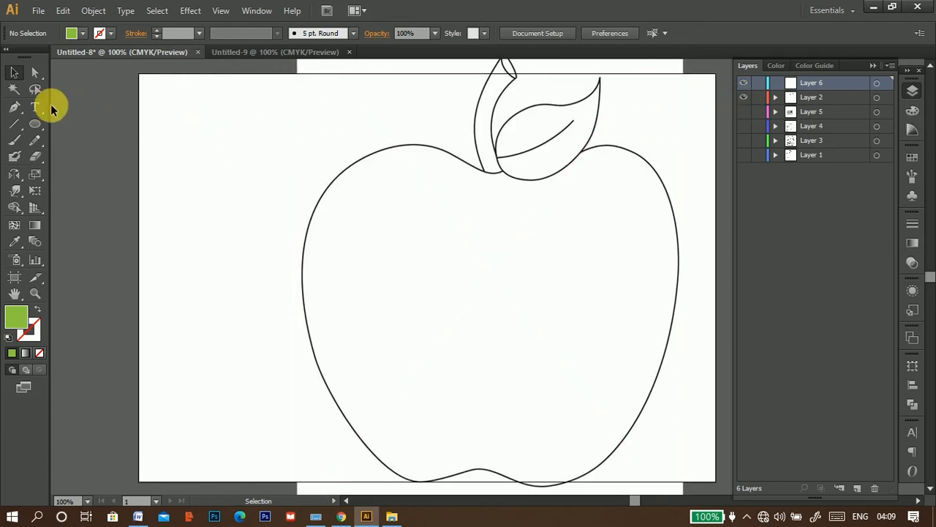
click(15, 72)
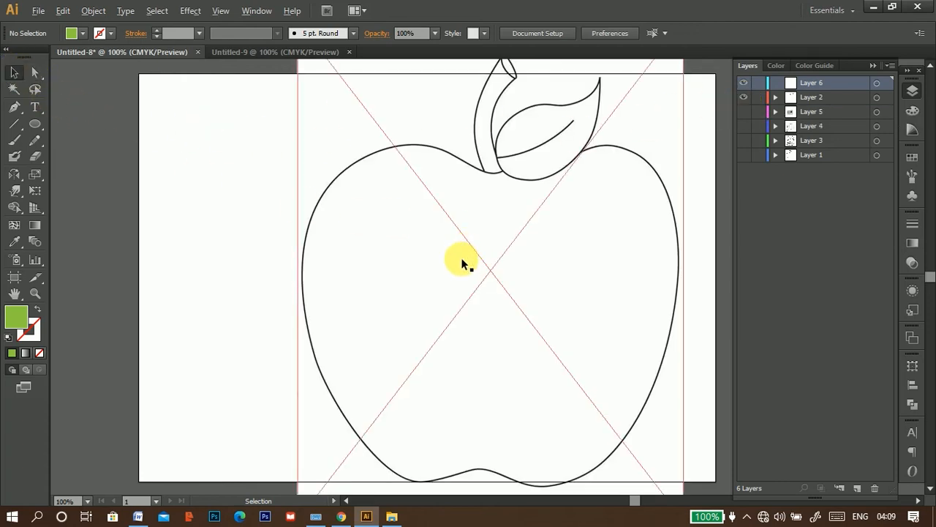
Scale the apple outline image down to fit inside the artboard and lock Layer 2
key(ctrl+minus)
click(503, 342)
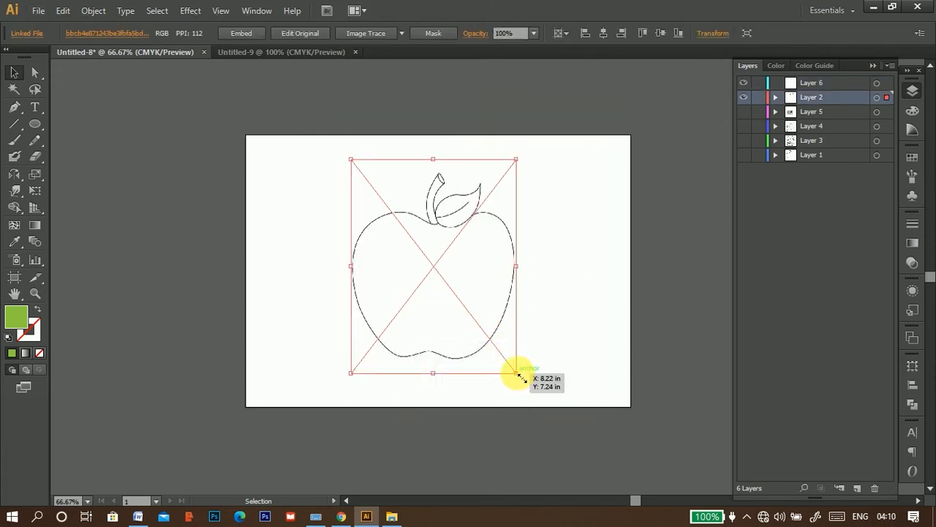
drag(522, 378, 523, 383)
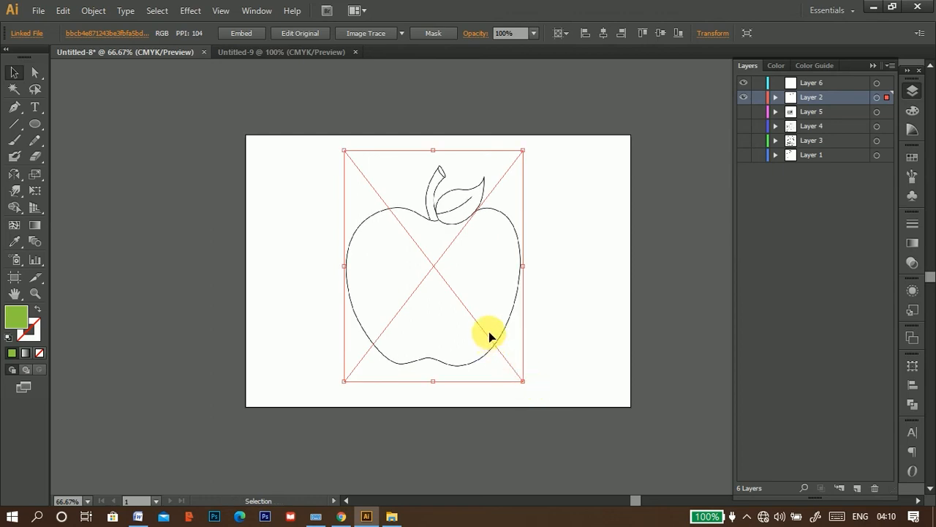
key(ctrl+plus)
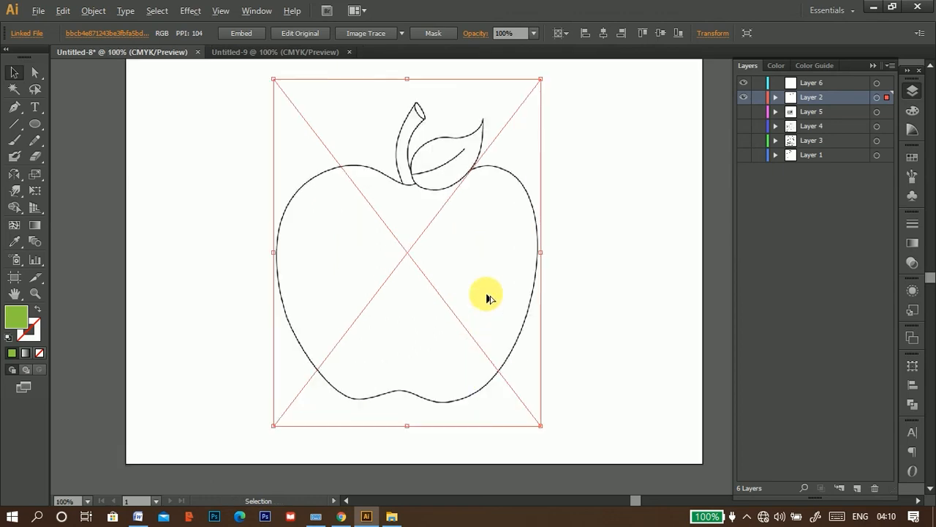
click(759, 98)
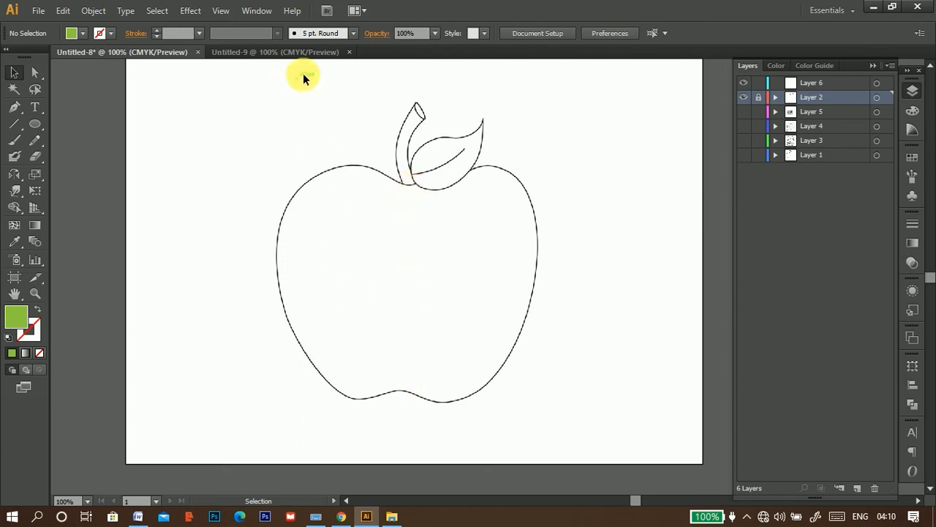
Show the rulers and place a vertical guide through the middle of the apple at about 5.6 in
click(252, 13)
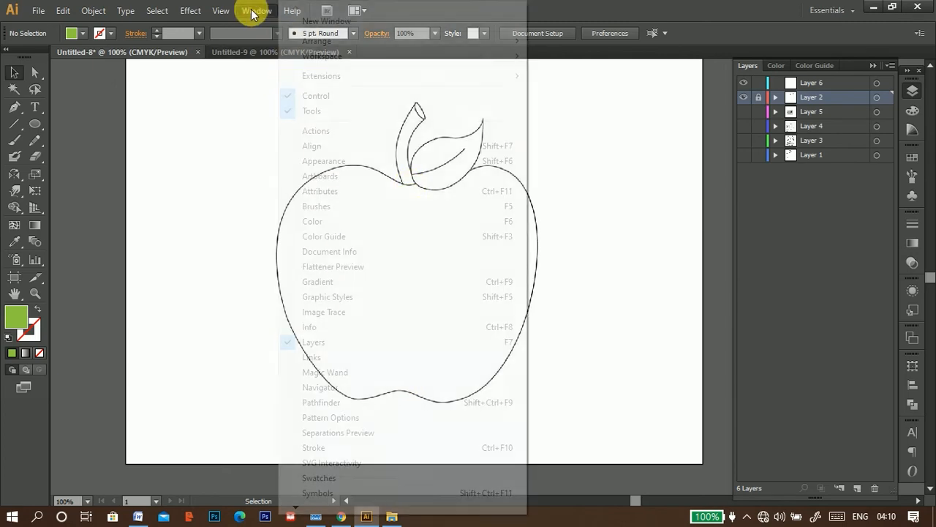
mouse_move(235, 11)
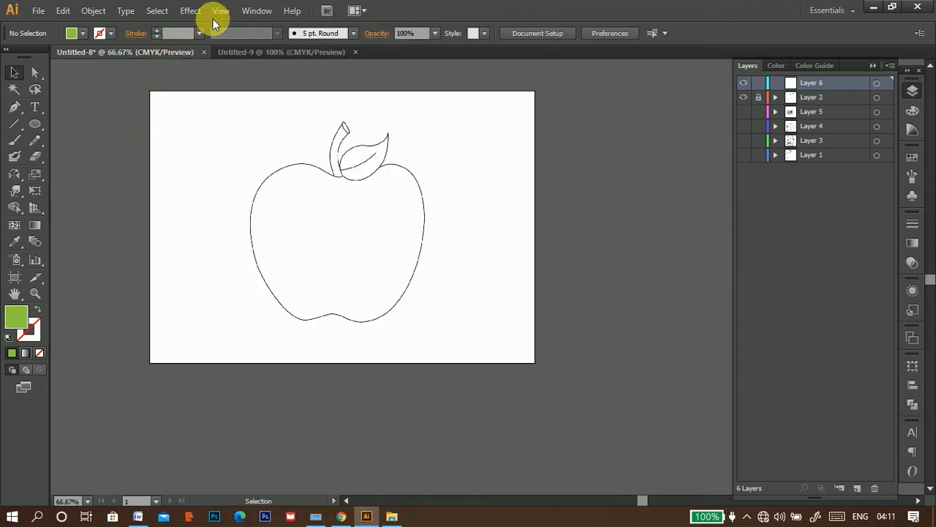
click(220, 12)
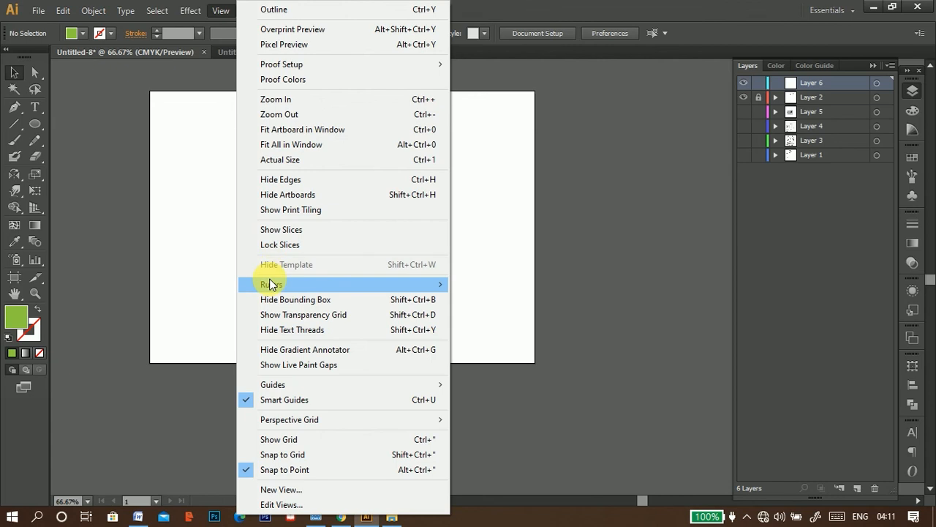
mouse_move(335, 284)
click(473, 284)
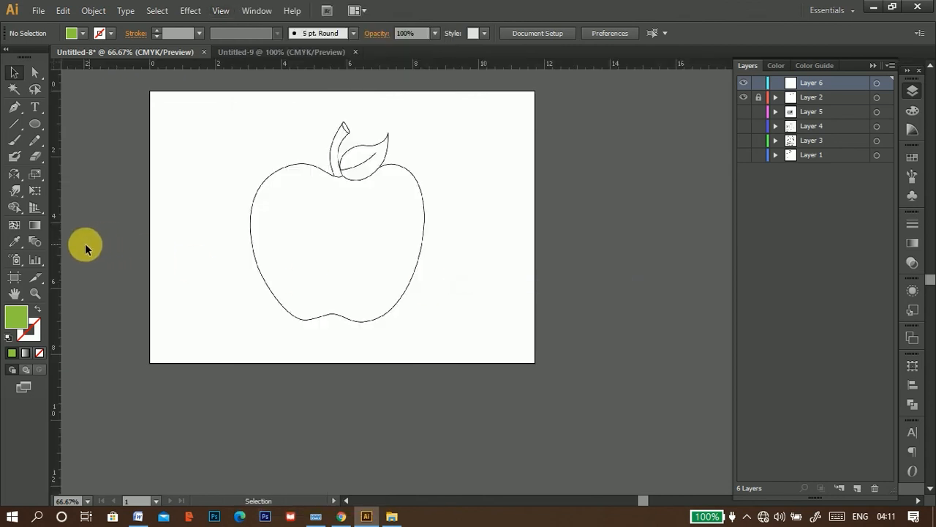
drag(55, 251, 335, 272)
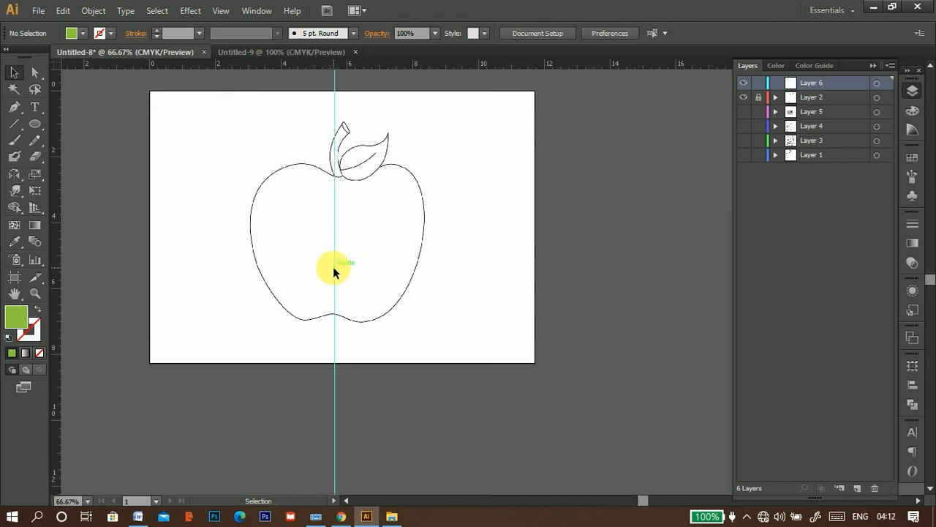
Start tracing the apple's bottom edge with the Pen tool, from the guide towards the left
scroll(340, 268, up, 1)
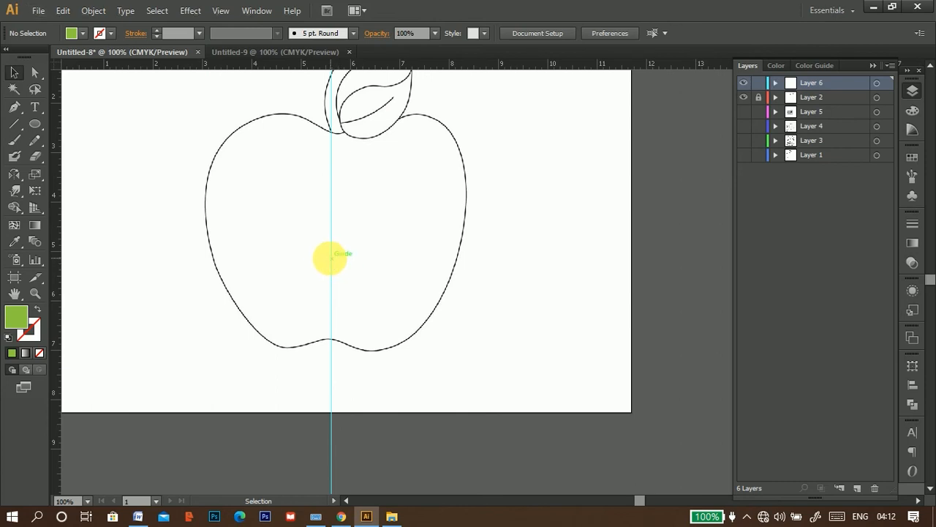
click(15, 106)
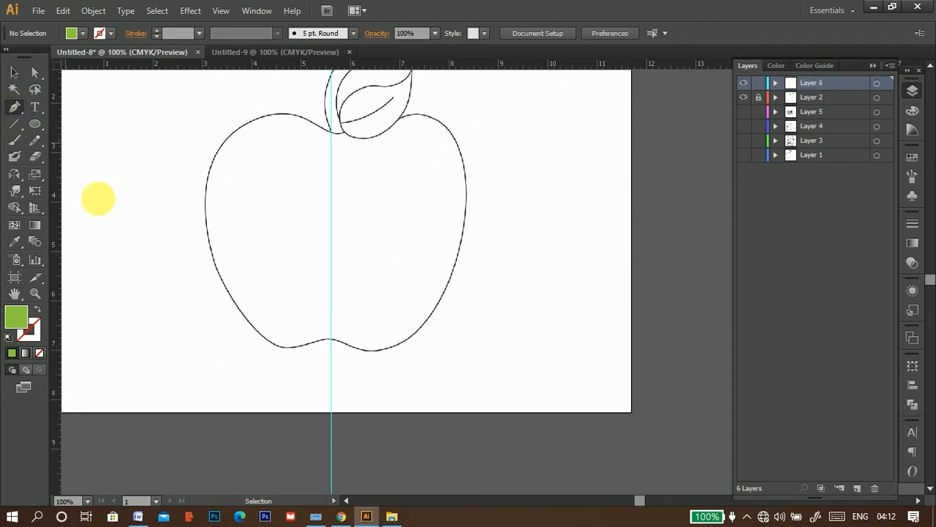
click(331, 338)
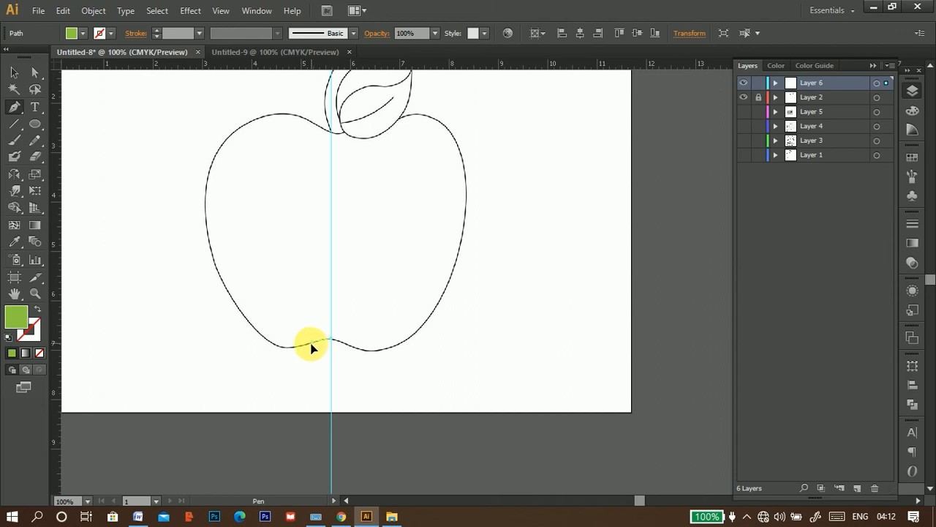
click(311, 346)
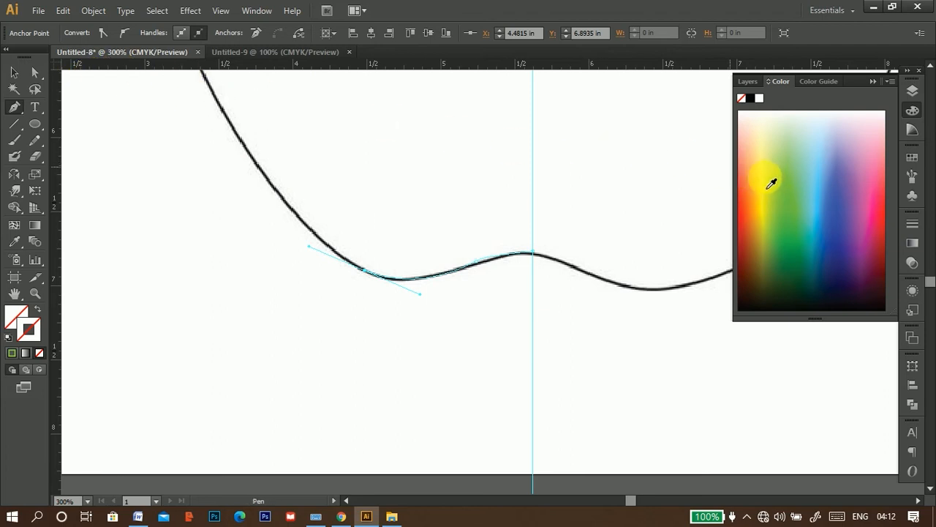
Set the traced path's stroke colour to green
click(785, 206)
drag(790, 211, 792, 192)
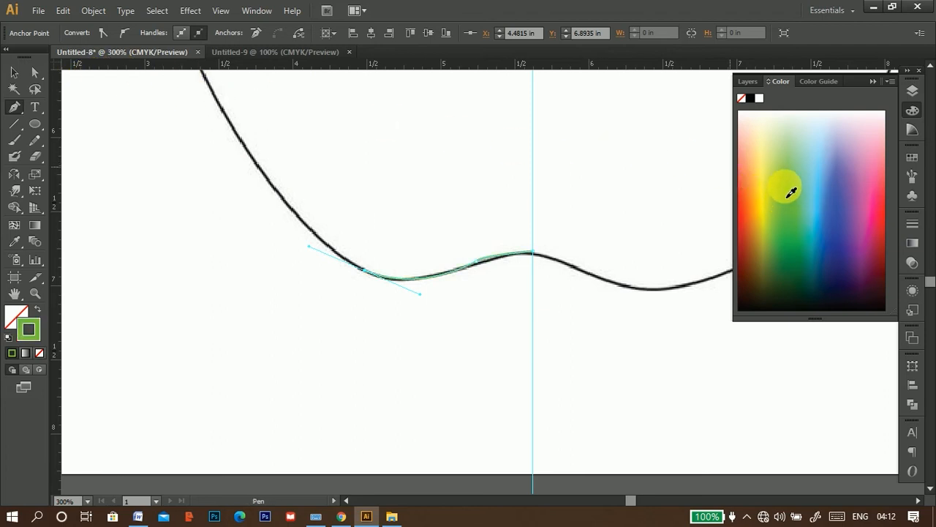
click(873, 81)
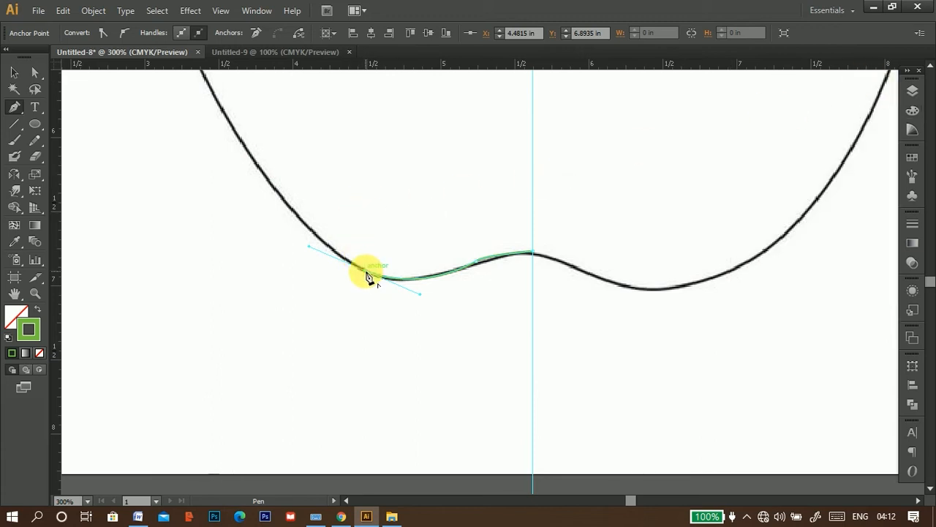
Trace the rest of the apple's left half with the Pen tool and close the path along the guide
click(365, 272)
scroll(385, 280, down, 2)
drag(386, 205, 393, 373)
drag(267, 222, 259, 94)
key(ctrl+1)
Hide Layer 2 and select the traced half-apple path
click(13, 72)
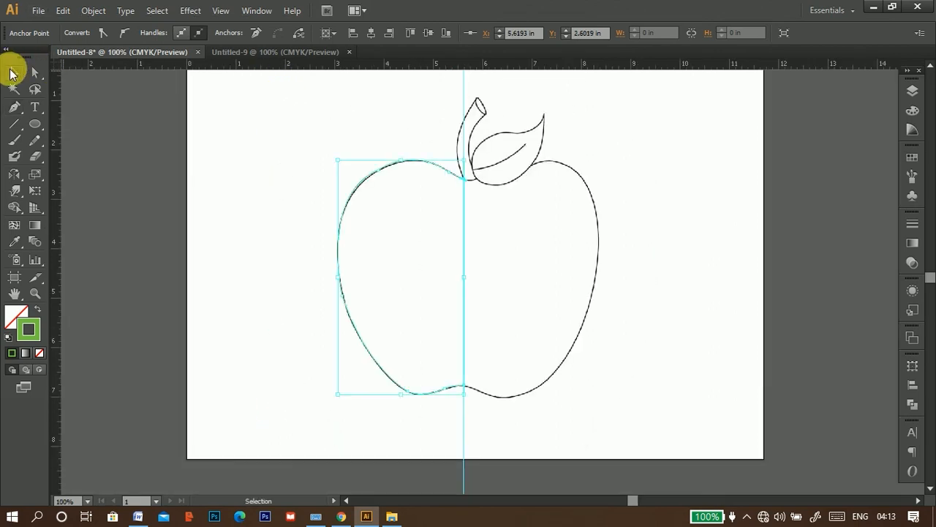
scroll(501, 272, down, 1)
scroll(518, 266, up, 1)
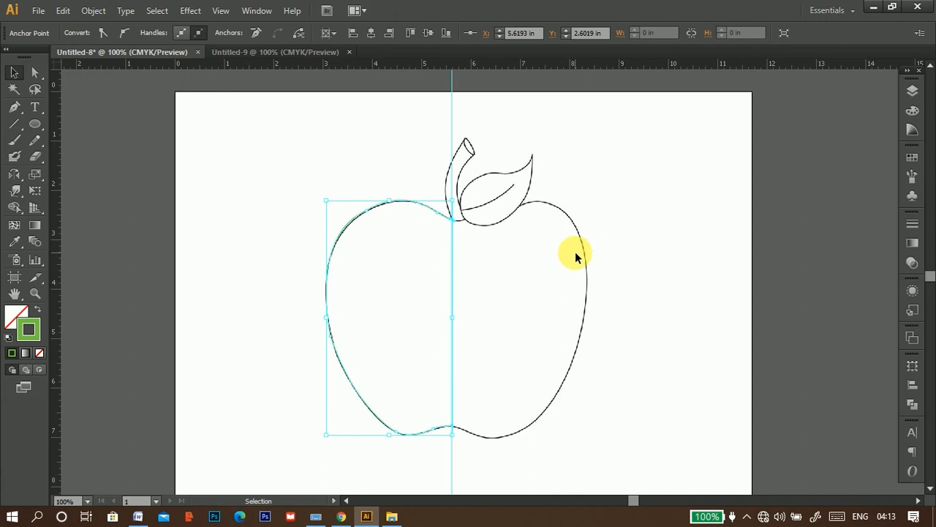
key(F7)
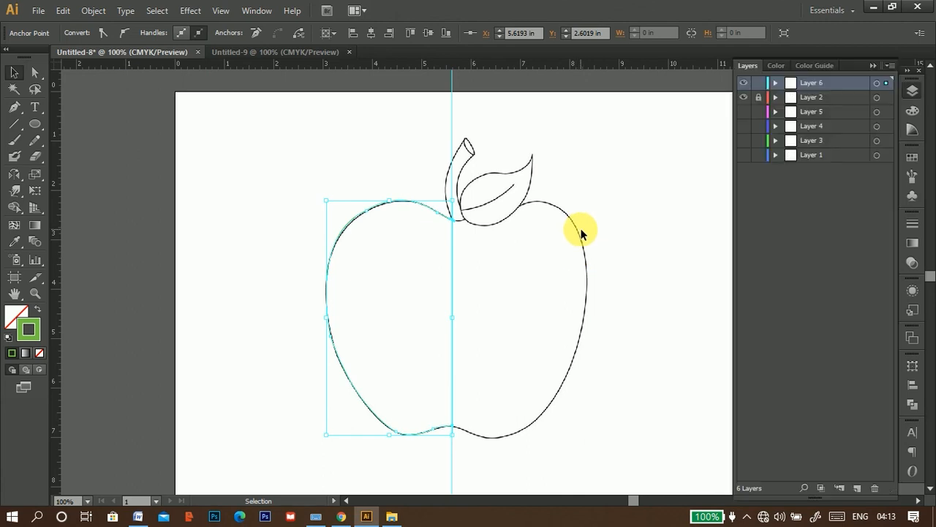
click(744, 96)
click(478, 253)
drag(478, 189, 388, 330)
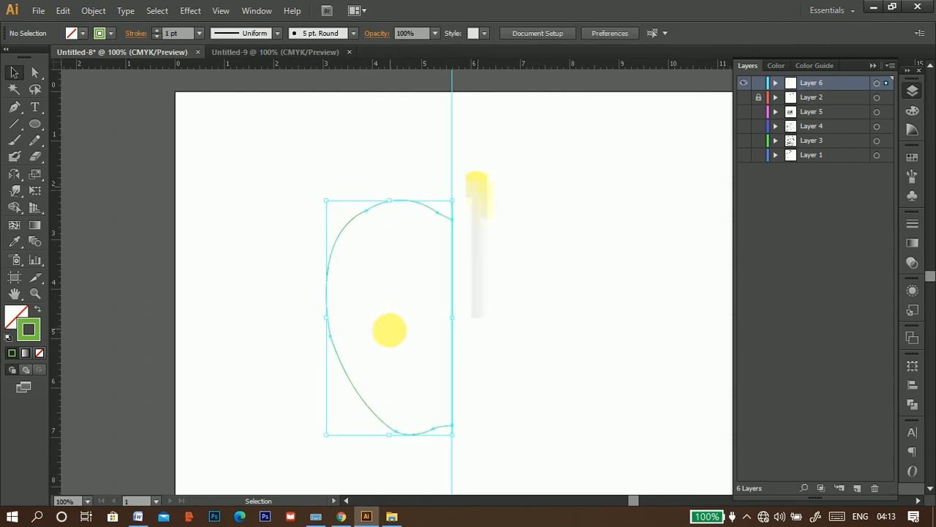
Smooth the upper-left curve of the half-apple path with the Smooth tool and reselect the path for transformation
drag(38, 146, 91, 154)
mouse_move(429, 212)
mouse_down()
mouse_move(370, 205)
mouse_move(359, 217)
mouse_up()
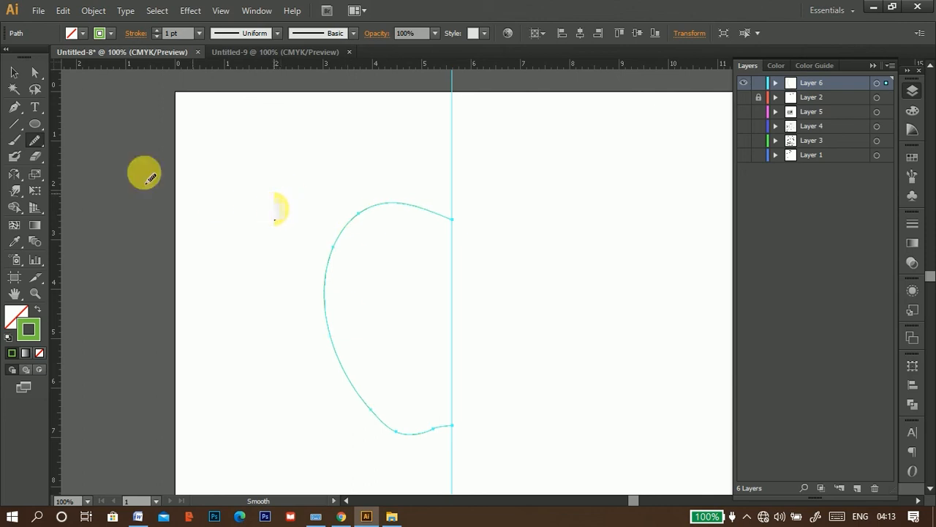
click(13, 74)
click(358, 211)
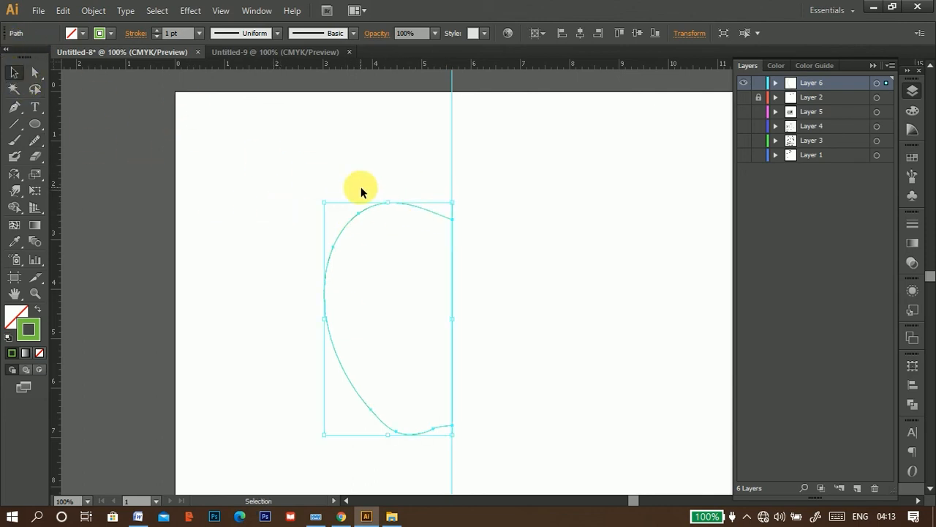
Open the 3D Revolve effect for the half-apple path and turn on its preview
click(190, 10)
mouse_move(268, 92)
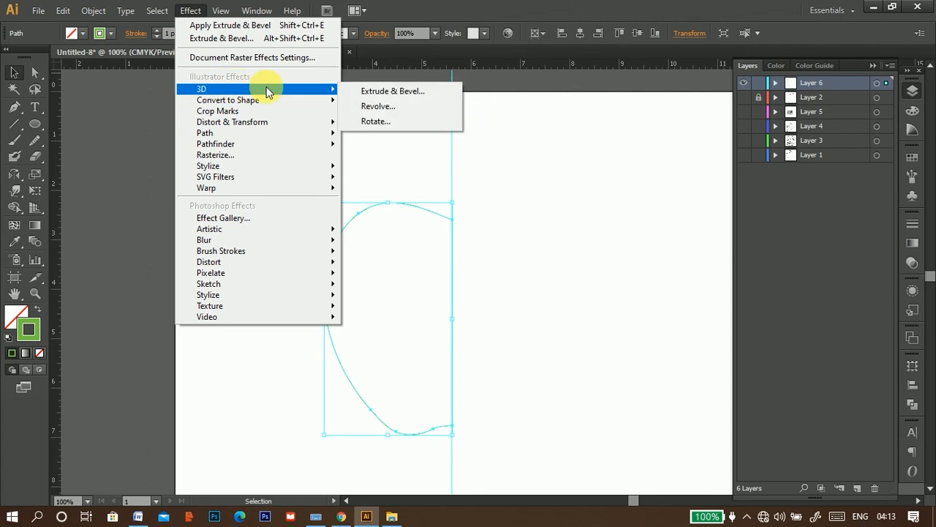
click(373, 106)
drag(667, 85, 599, 86)
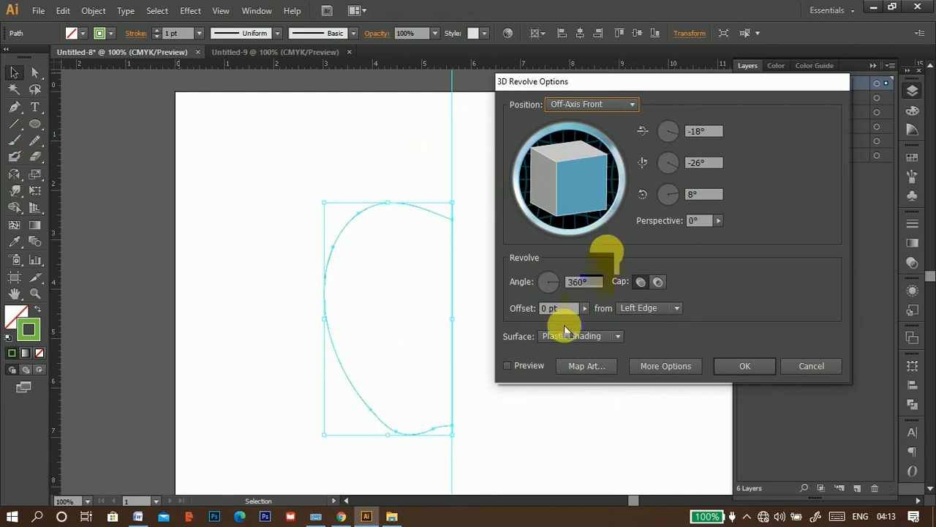
click(507, 366)
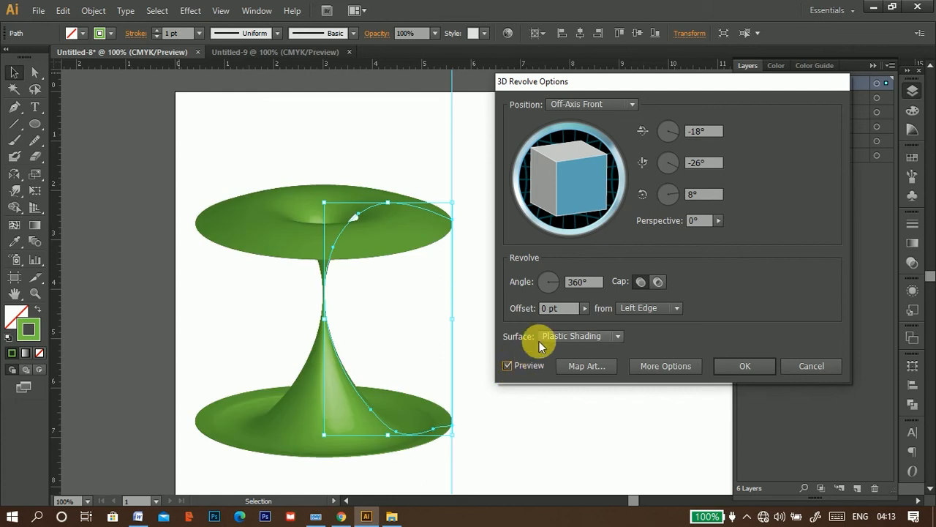
drag(660, 86, 697, 52)
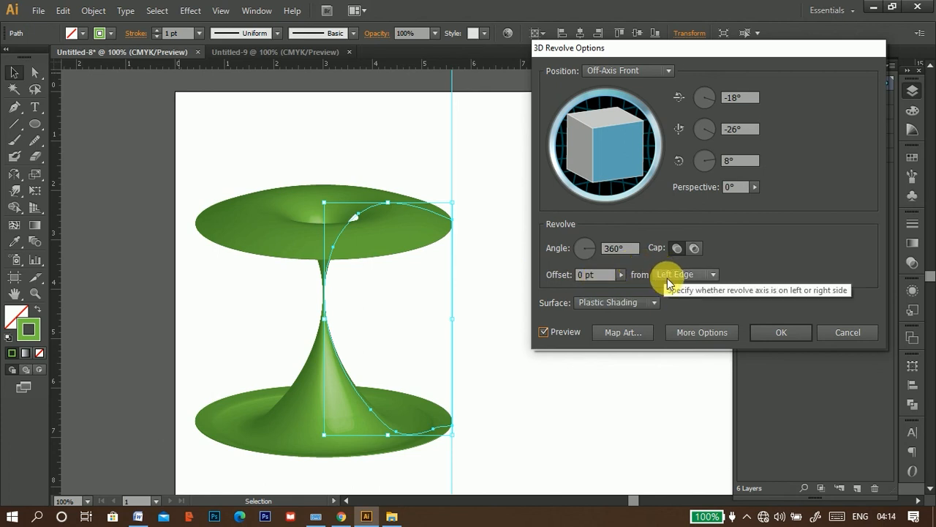
Set the revolve axis to Right Edge, keep Plastic Shading as the surface, and apply the 3D Revolve effect
click(709, 273)
click(701, 304)
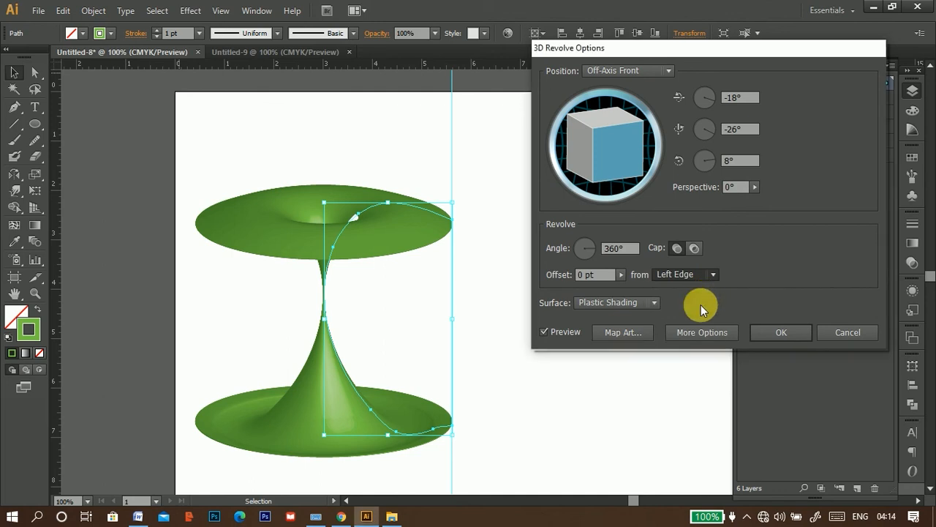
drag(650, 54, 731, 52)
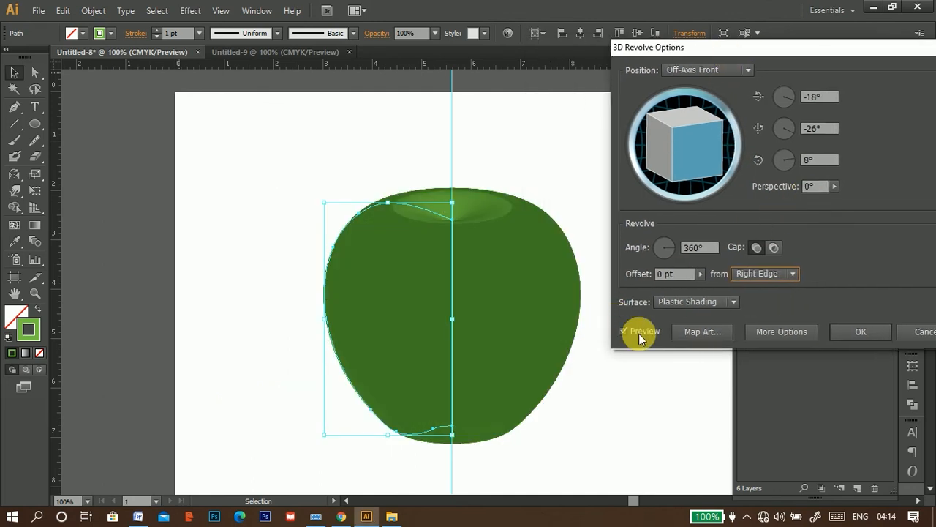
click(731, 303)
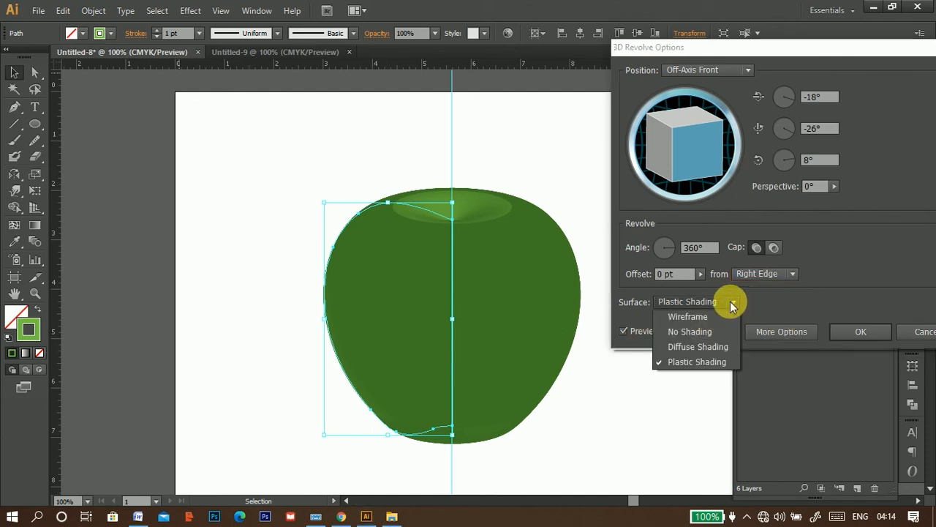
click(857, 7)
drag(856, 52, 720, 48)
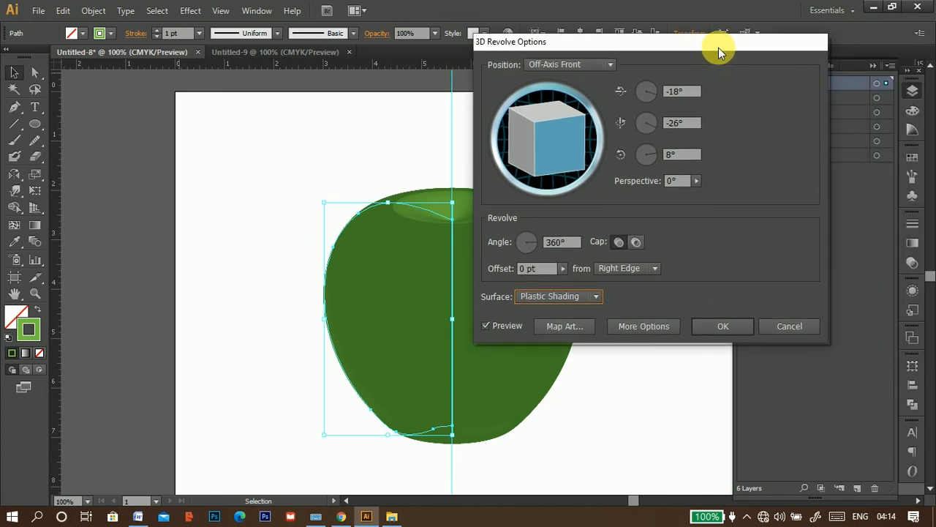
click(742, 326)
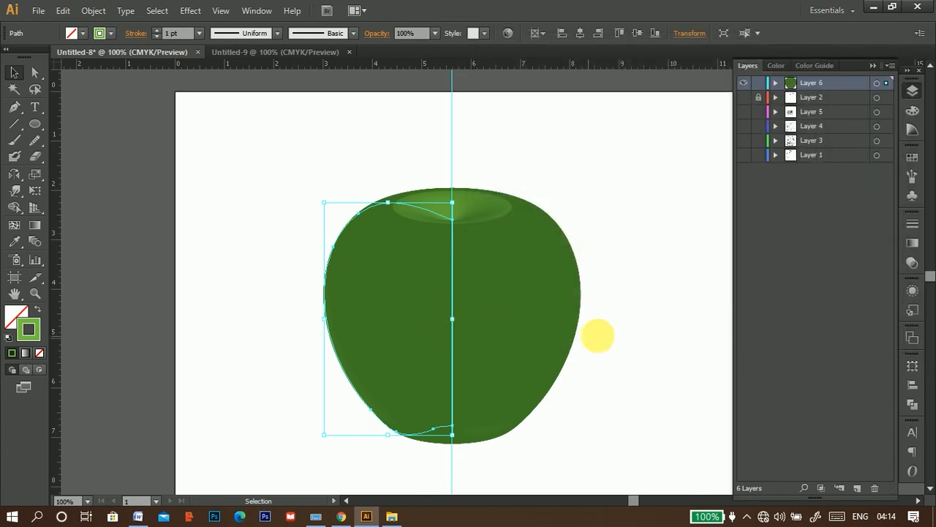
Reshape the upper-left part of the revolved apple's profile by adjusting its anchor points and handles with Direct Selection
click(644, 319)
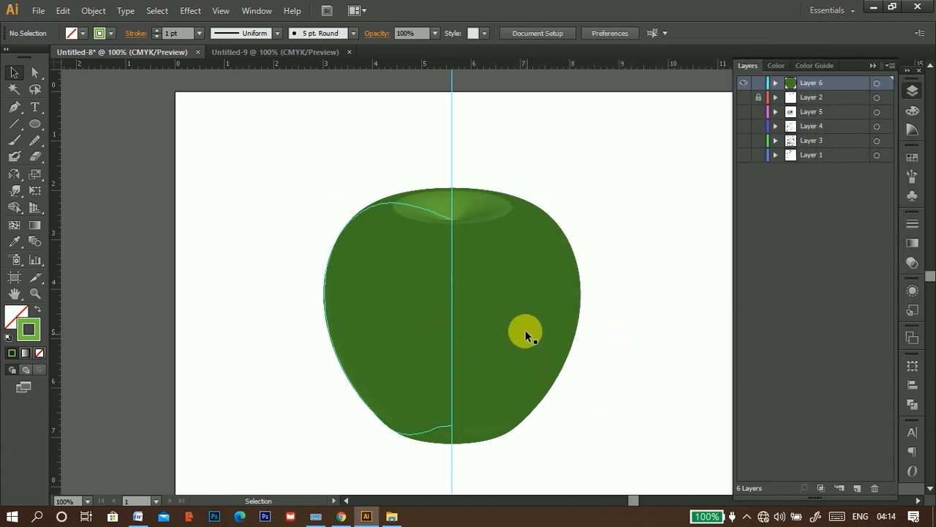
click(399, 211)
key(ctrl+plus)
drag(483, 305, 511, 229)
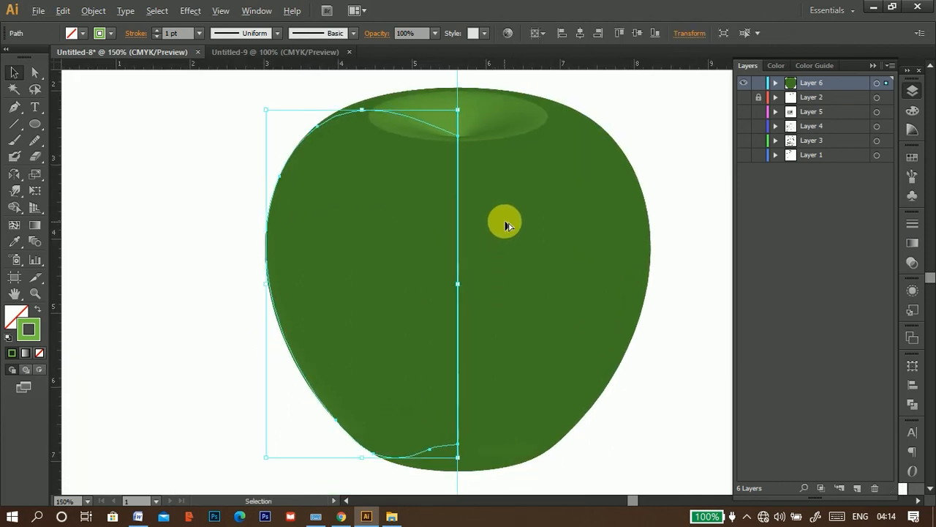
scroll(504, 222, down, 1)
click(662, 295)
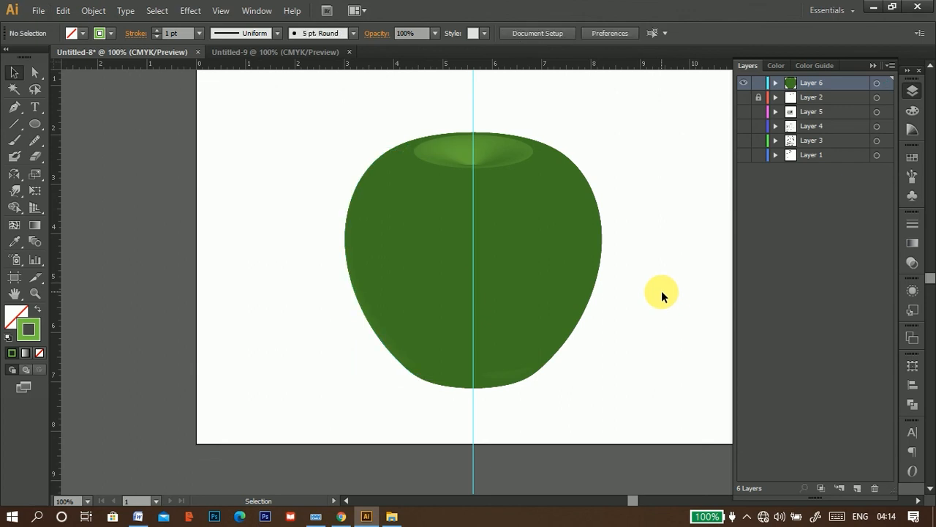
click(422, 152)
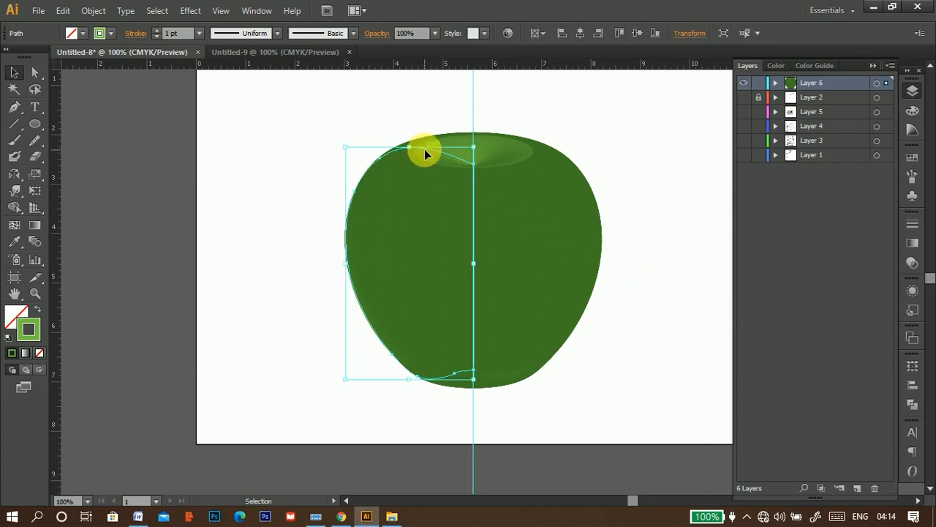
click(34, 72)
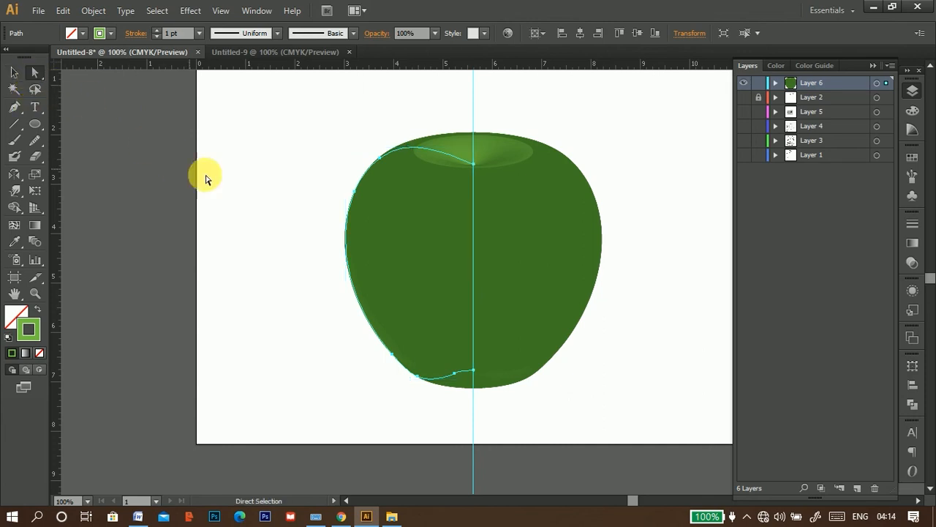
click(354, 191)
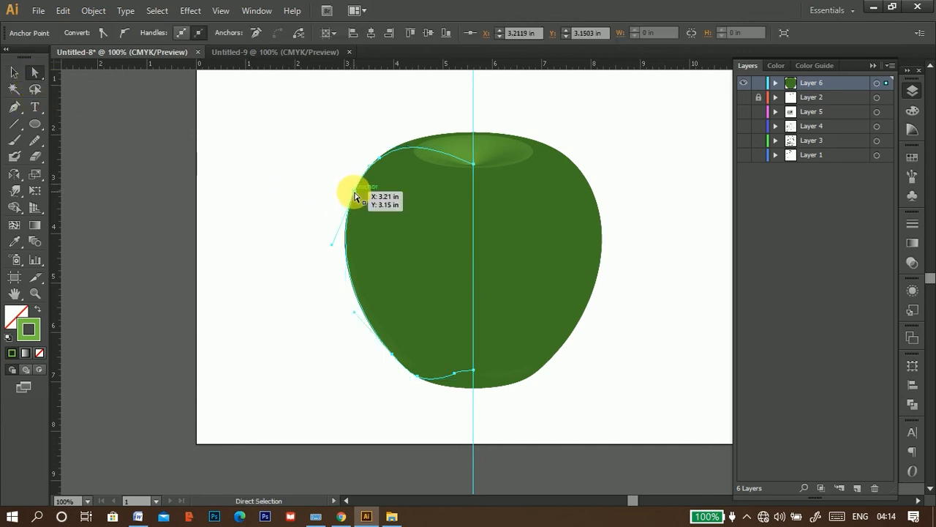
drag(322, 246, 324, 265)
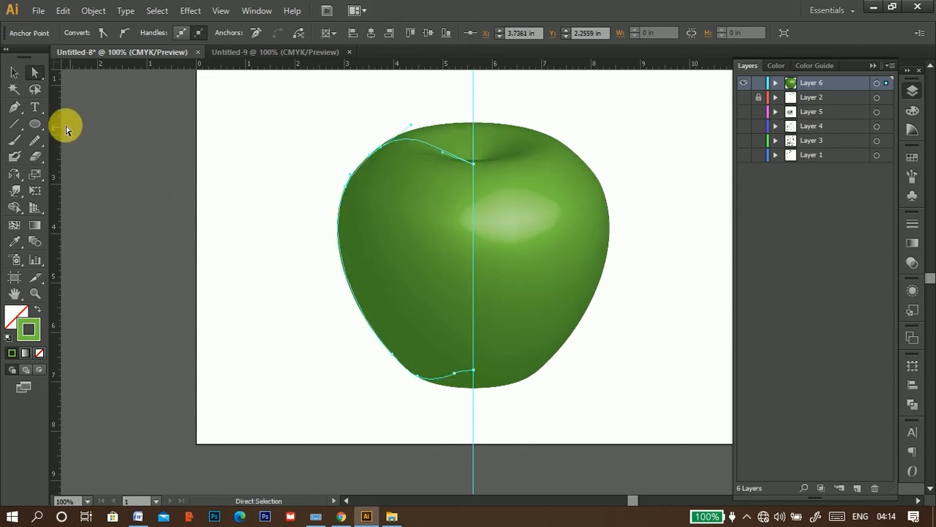
Smooth the profile's upper-left curve with the Smooth tool and step back through the unwanted smoothing strokes
drag(34, 138, 89, 158)
mouse_move(340, 184)
mouse_down()
mouse_move(378, 178)
mouse_move(380, 143)
mouse_up()
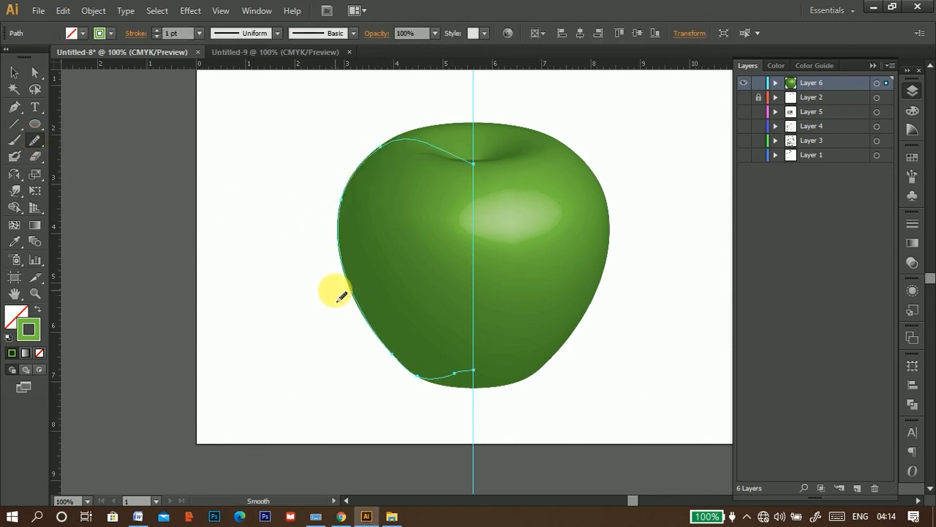
key(ctrl+z)
key(ctrl+z)
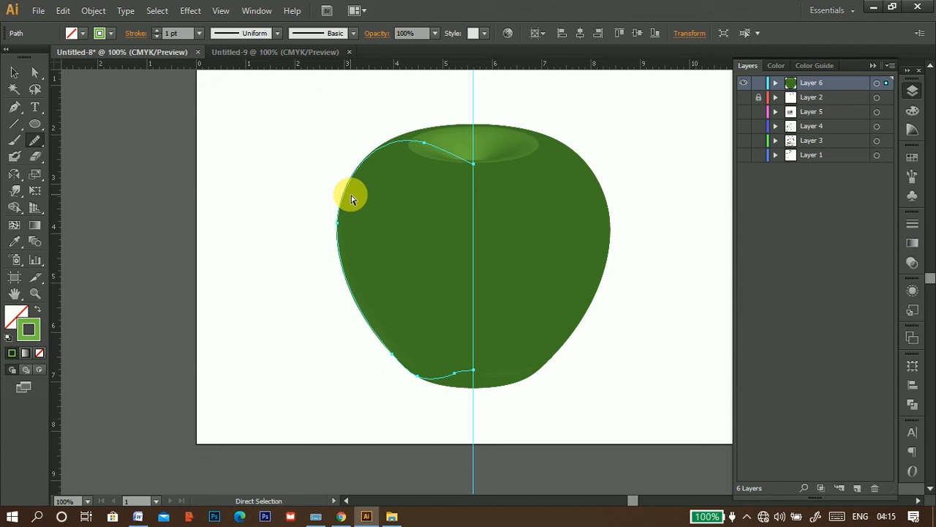
key(ctrl+z)
key(ctrl+z)
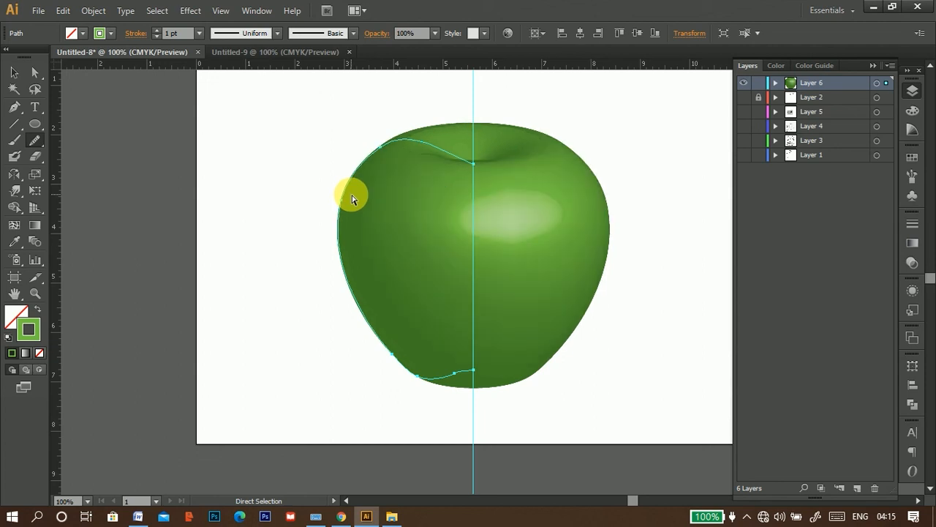
Smooth the profile's lower-left curve and deselect the apple
mouse_move(405, 367)
mouse_down()
mouse_move(446, 376)
mouse_move(429, 381)
mouse_up()
click(14, 72)
click(450, 445)
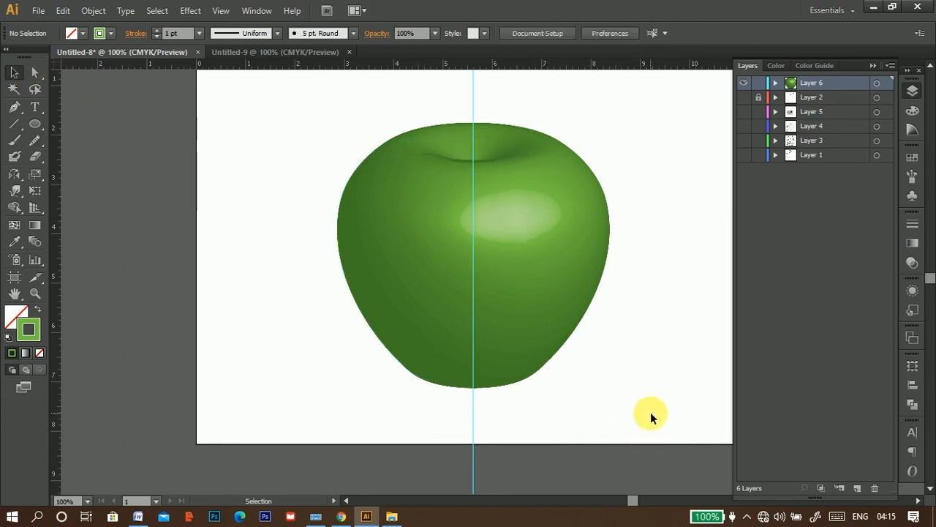
Show Layer 2's line drawing with the revolved apple hidden, and trace the stem with the Pen tool
click(744, 97)
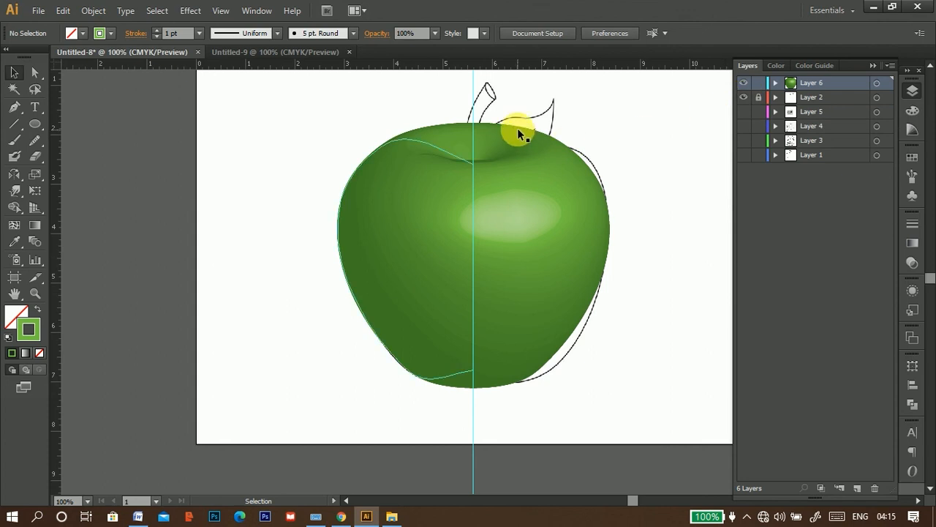
click(744, 84)
click(13, 108)
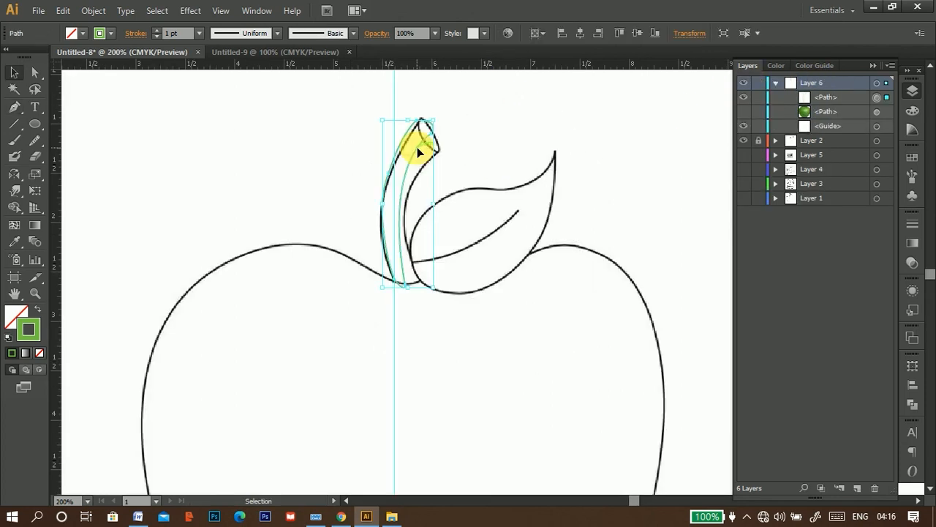
Delete the traced stem path and trace the leaf, its vein and the stem again with the Pen tool
click(417, 144)
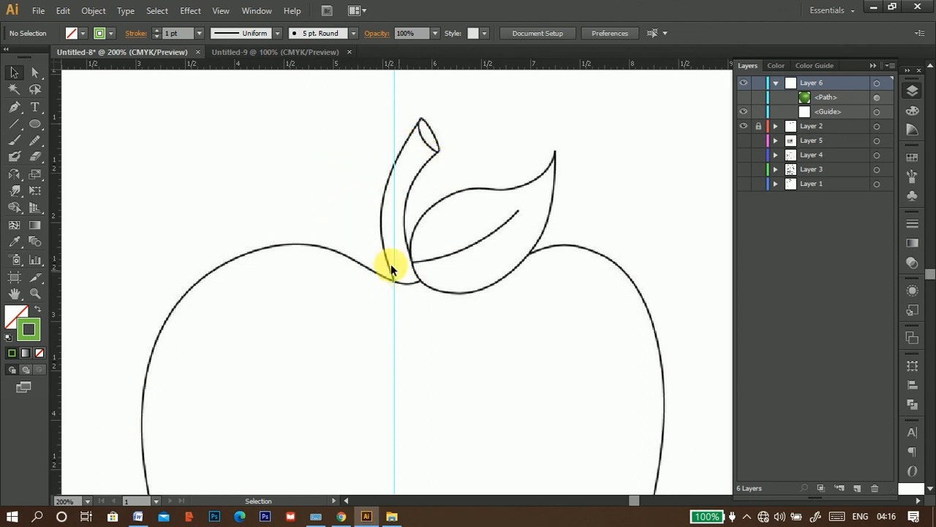
click(14, 110)
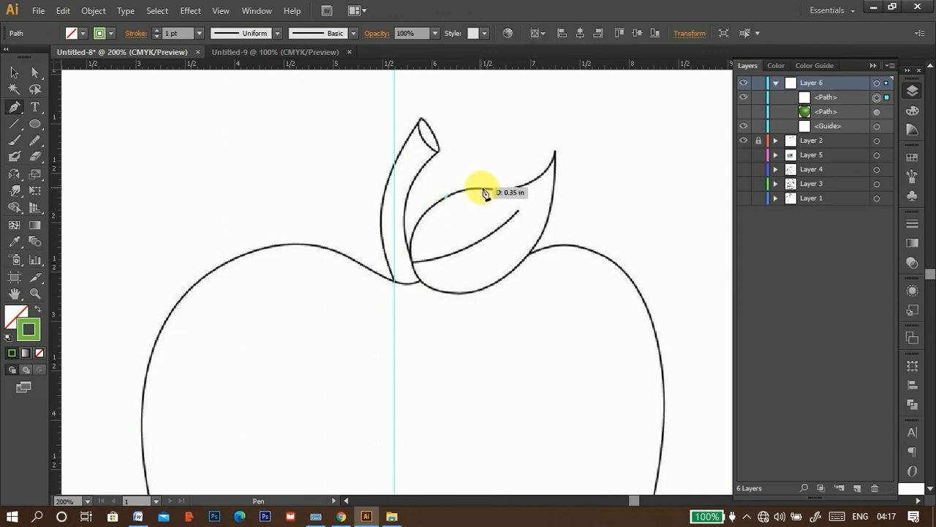
Select both stem paths and fill them with a dark green
key(v)
drag(351, 119, 445, 181)
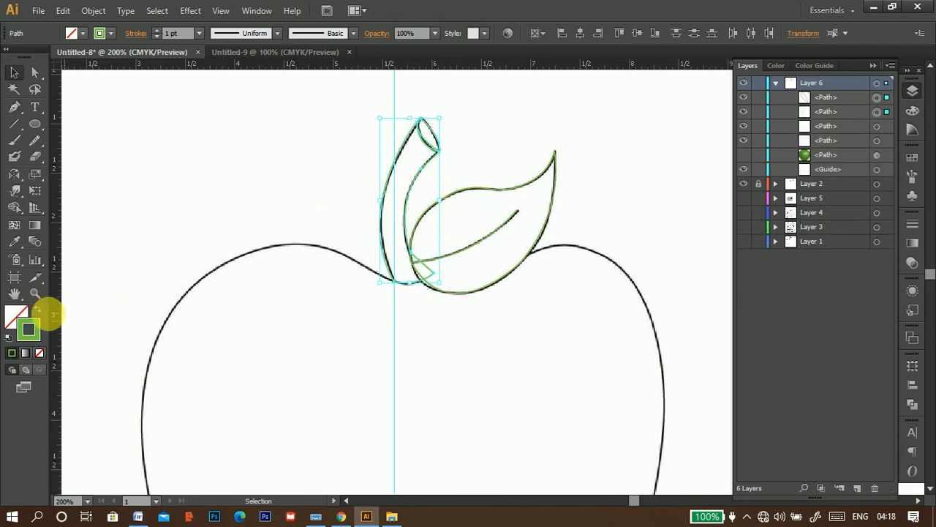
double_click(18, 315)
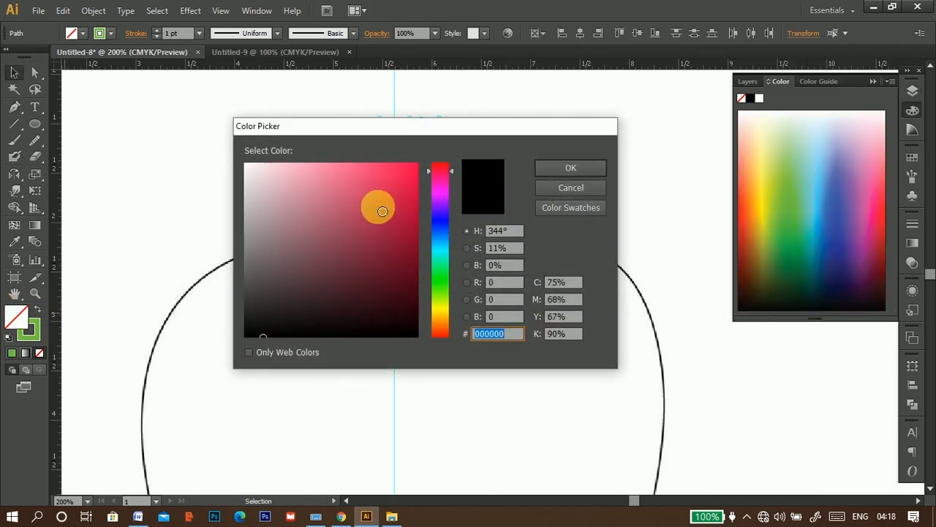
click(441, 288)
drag(394, 243, 399, 269)
click(556, 170)
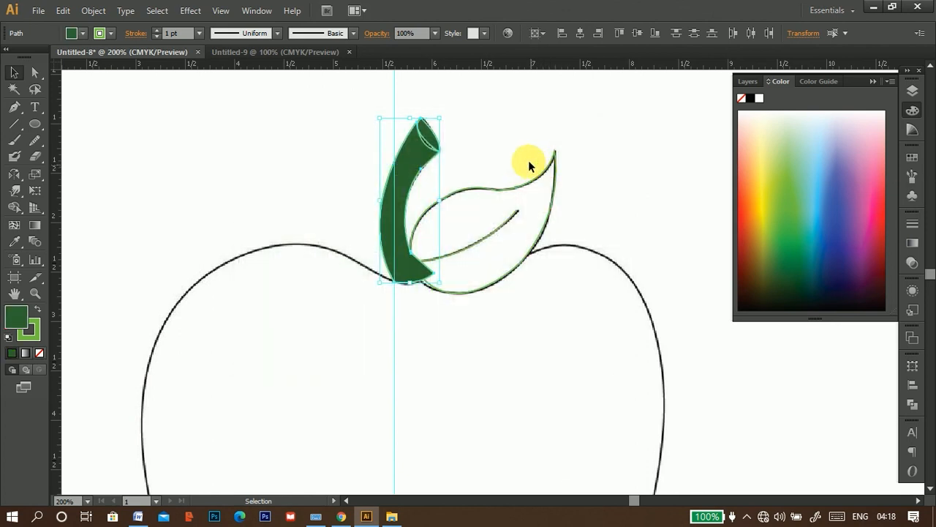
Fill the leaf and its vein path with the same dark green, deselect them, and bring back the layer list
click(525, 220)
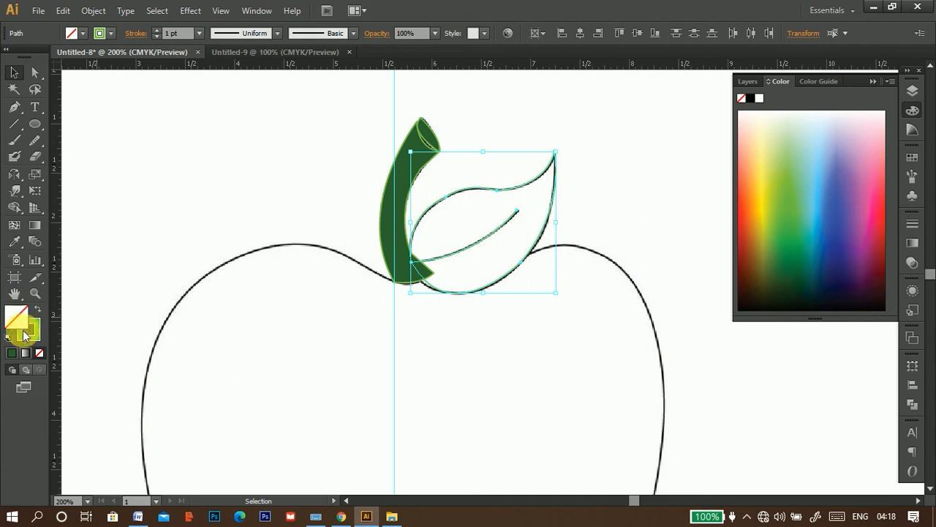
click(12, 353)
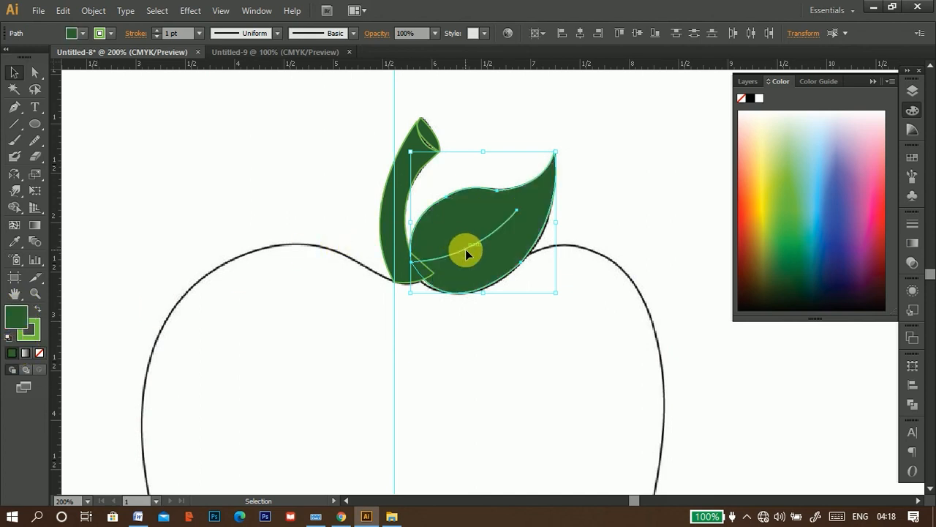
click(34, 334)
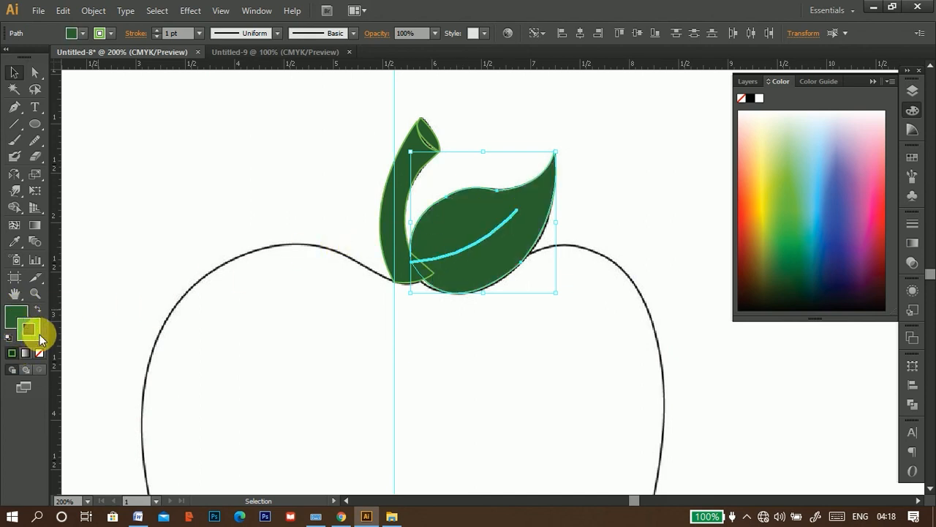
click(596, 159)
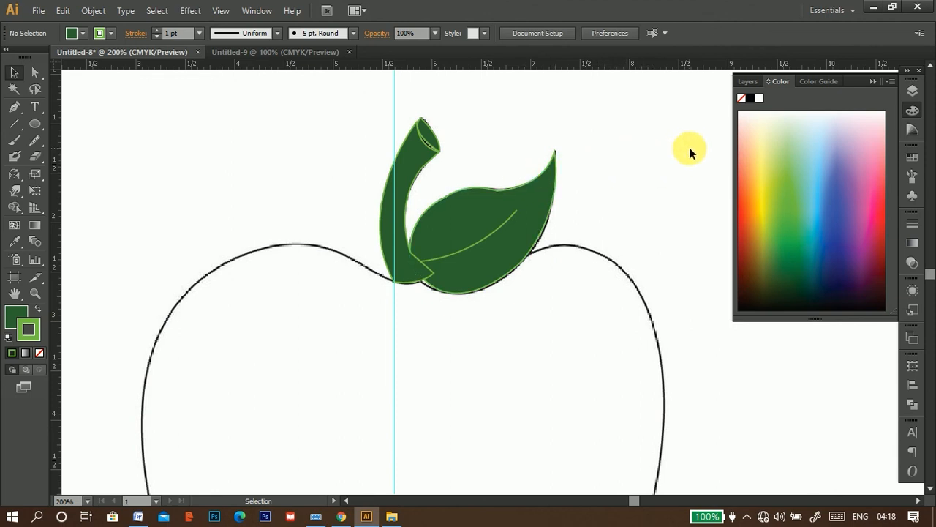
click(874, 81)
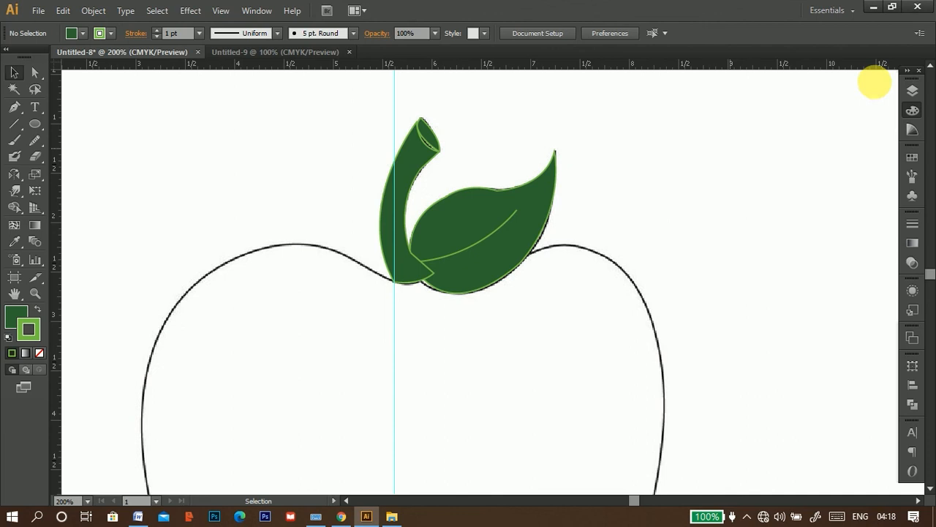
key(F7)
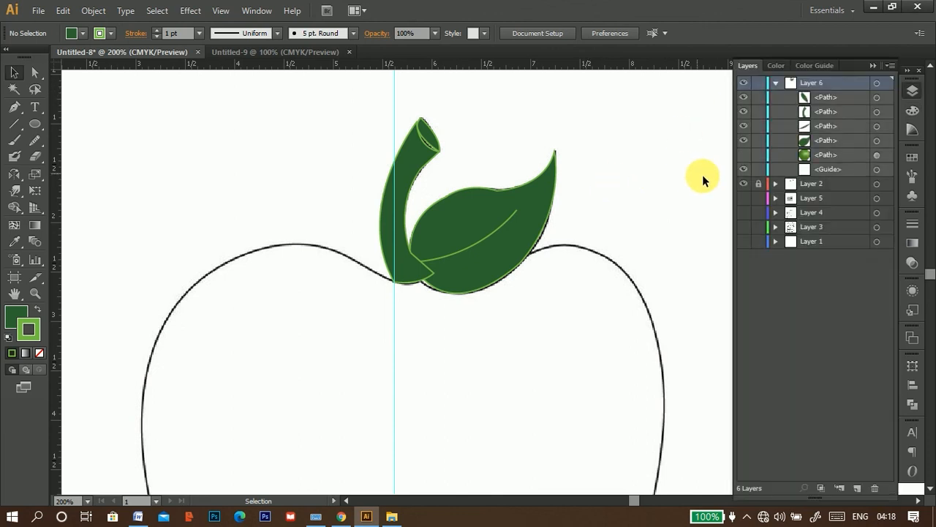
Show the revolved apple again behind the stem and leaf, and remove the light green stroke from the stem and leaf shapes
click(743, 154)
click(775, 83)
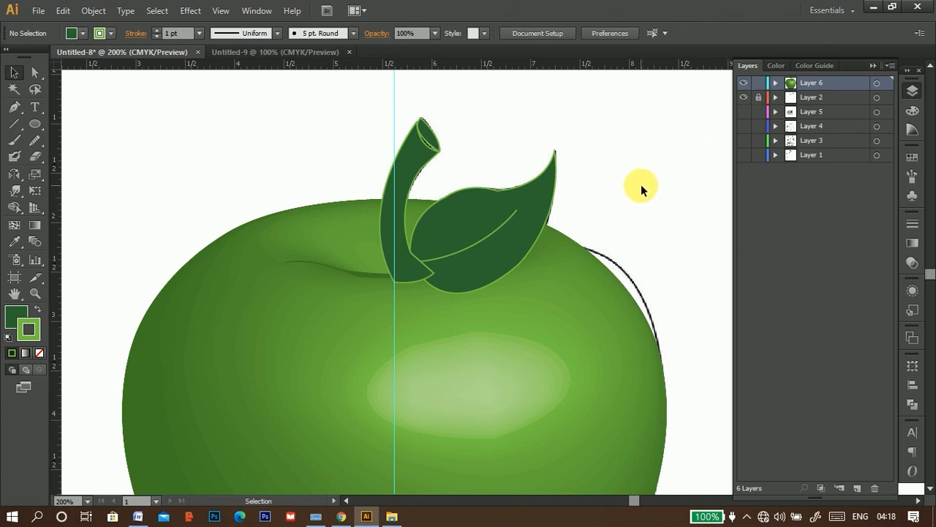
scroll(640, 216, down, 1)
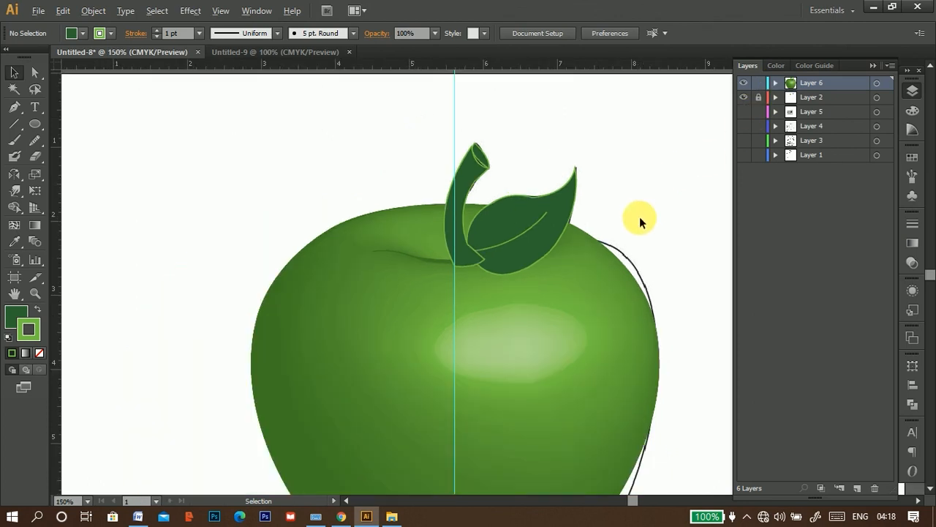
click(529, 209)
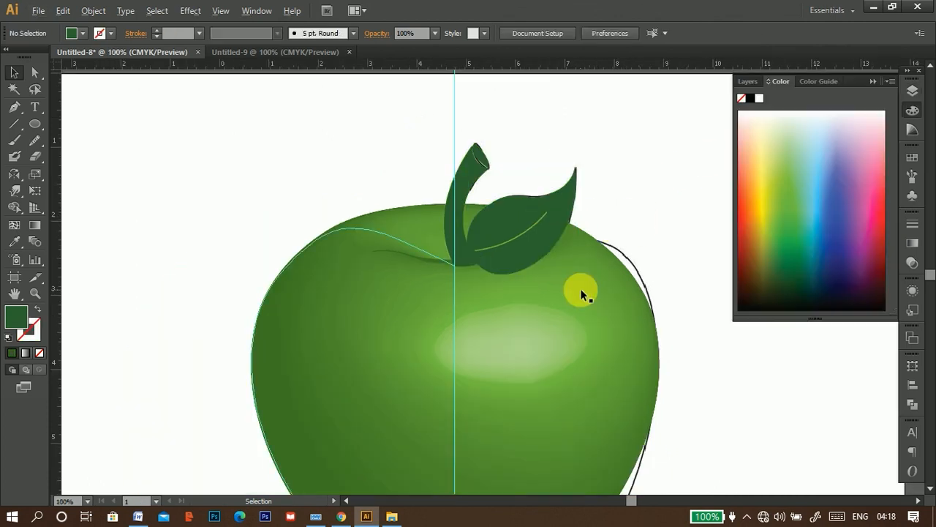
scroll(580, 288, down, 1)
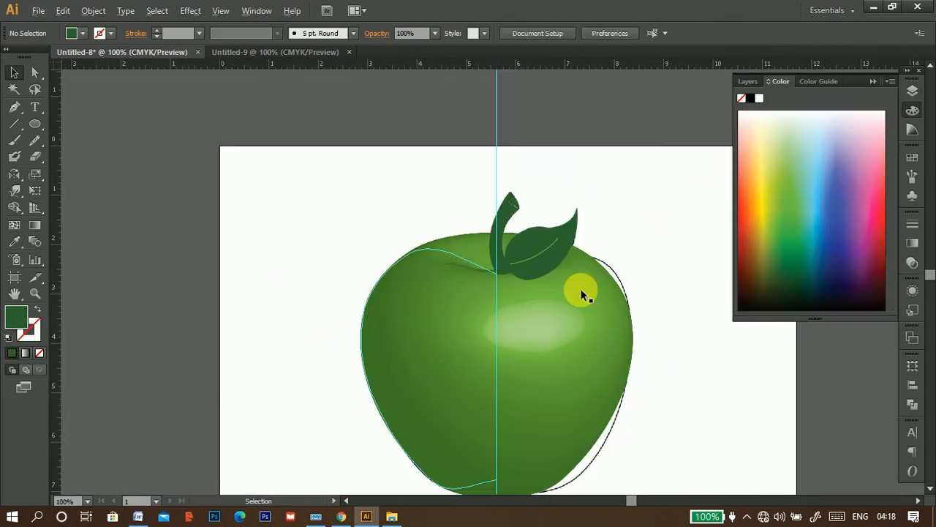
drag(606, 268, 567, 201)
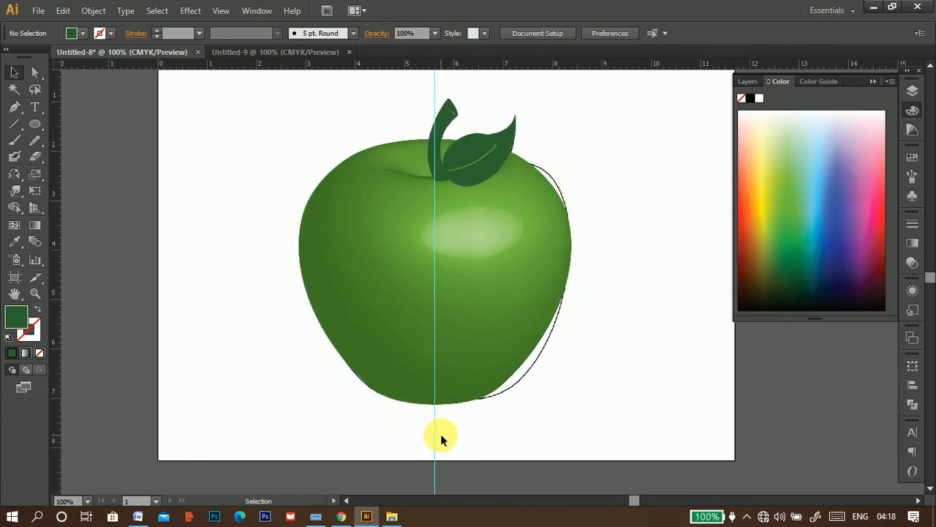
Delete the vertical guide from Layer 6
key(F7)
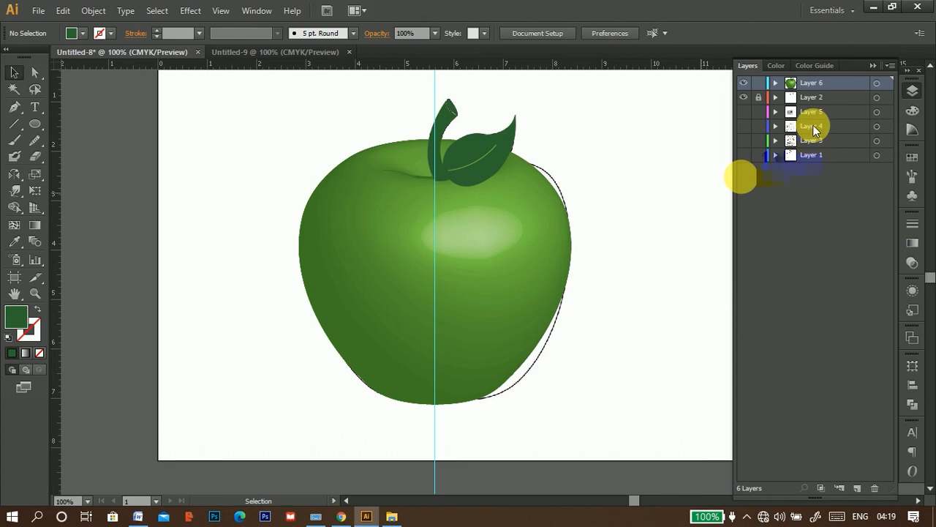
click(774, 84)
click(877, 169)
key(Delete)
Hide Layer 2's line drawing, shift the apple body slightly right beneath the stem, and select and deselect the stem's tip path
key(a)
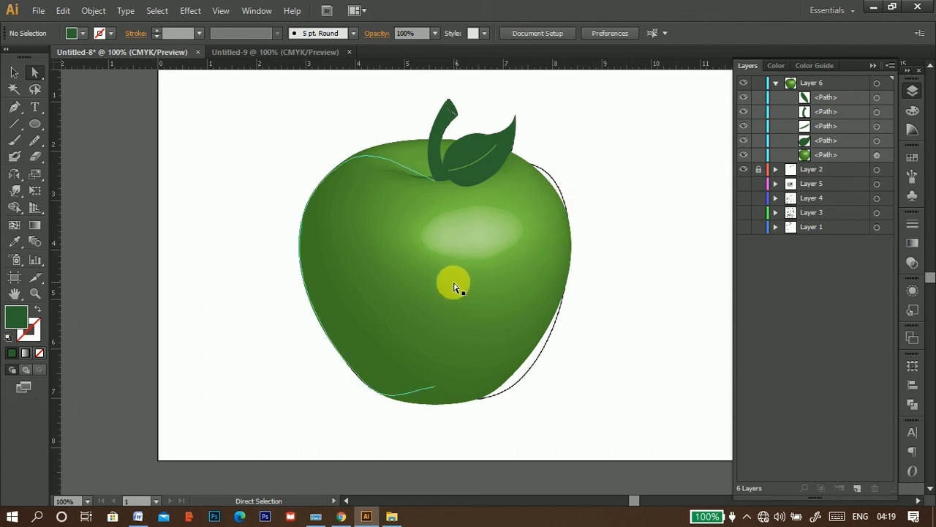
click(14, 71)
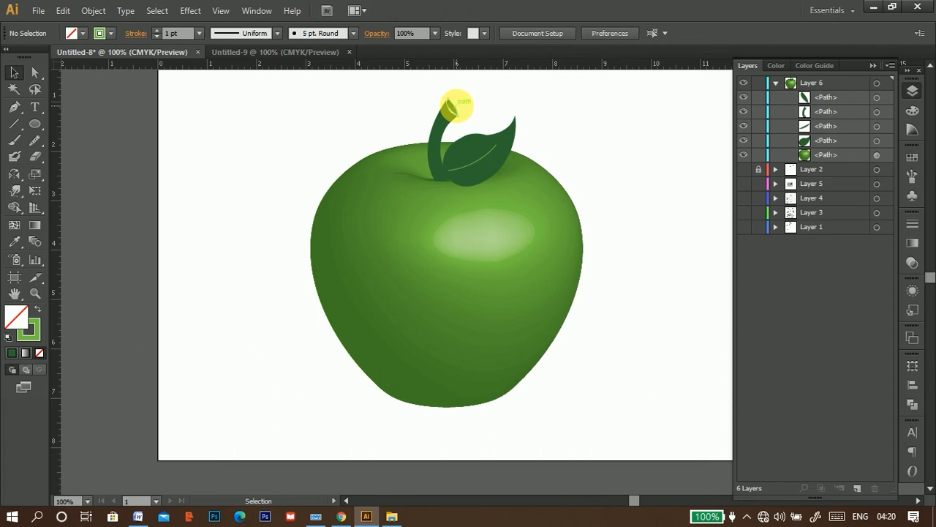
click(452, 107)
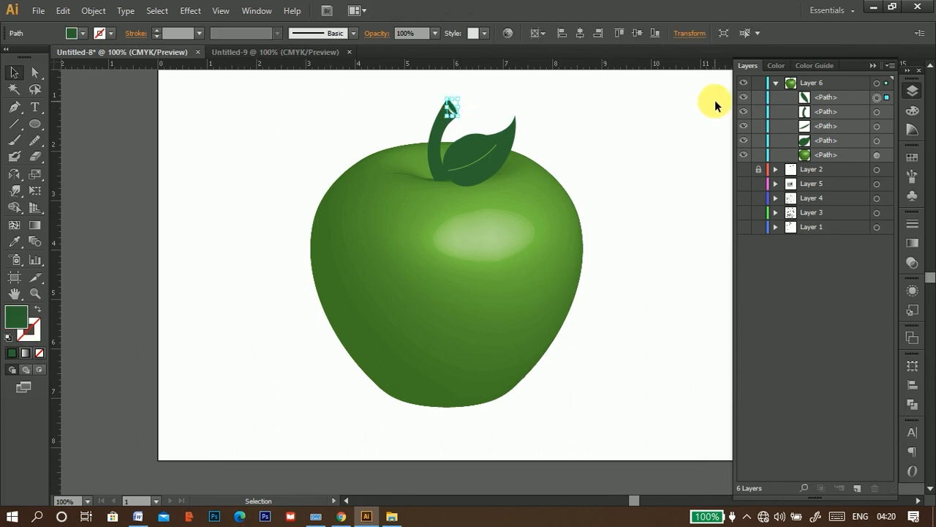
click(658, 116)
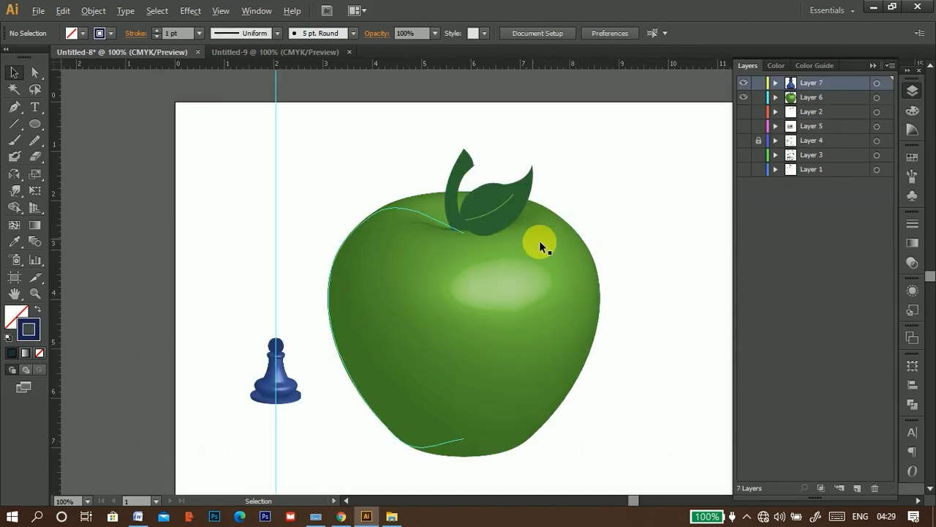
key(alt)
click(646, 188)
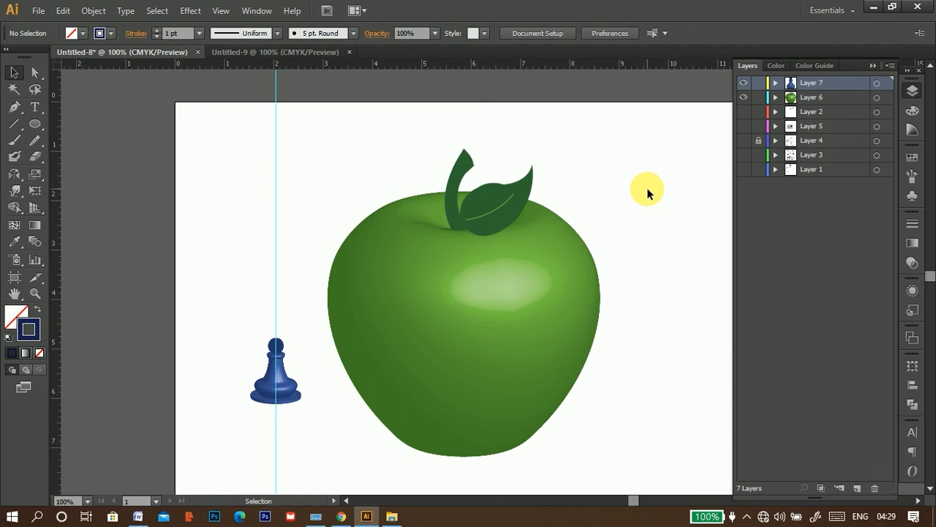